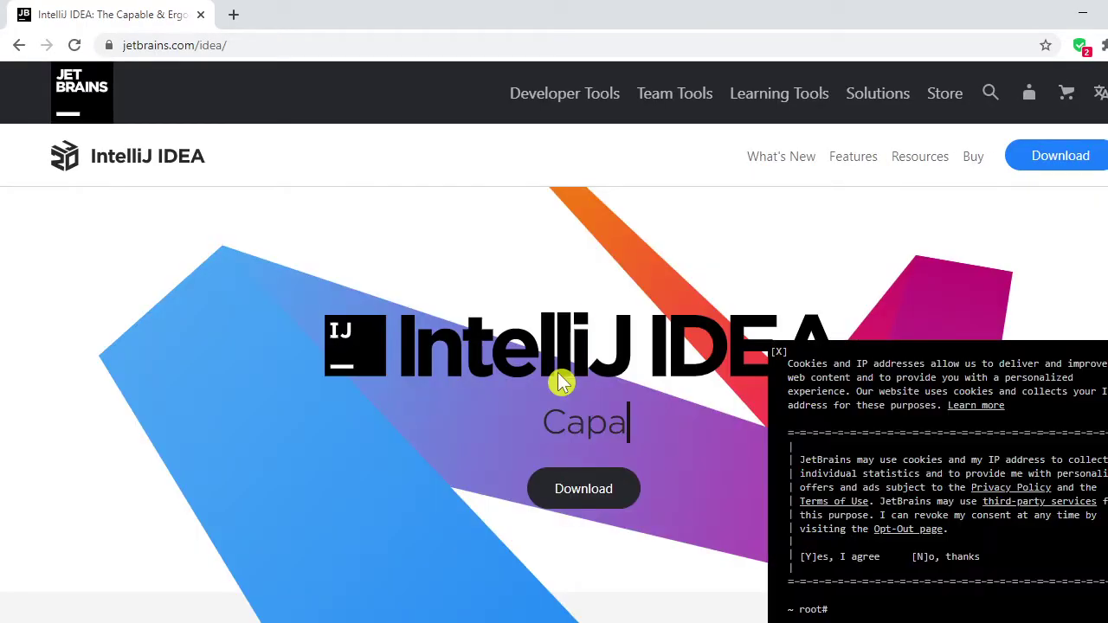
# Step: Look through the IntelliJ IDEA product page and enlarge the page view to 110%
pyautogui.scroll(-2, 560, 380)
pyautogui.scroll(-3, 563, 383)
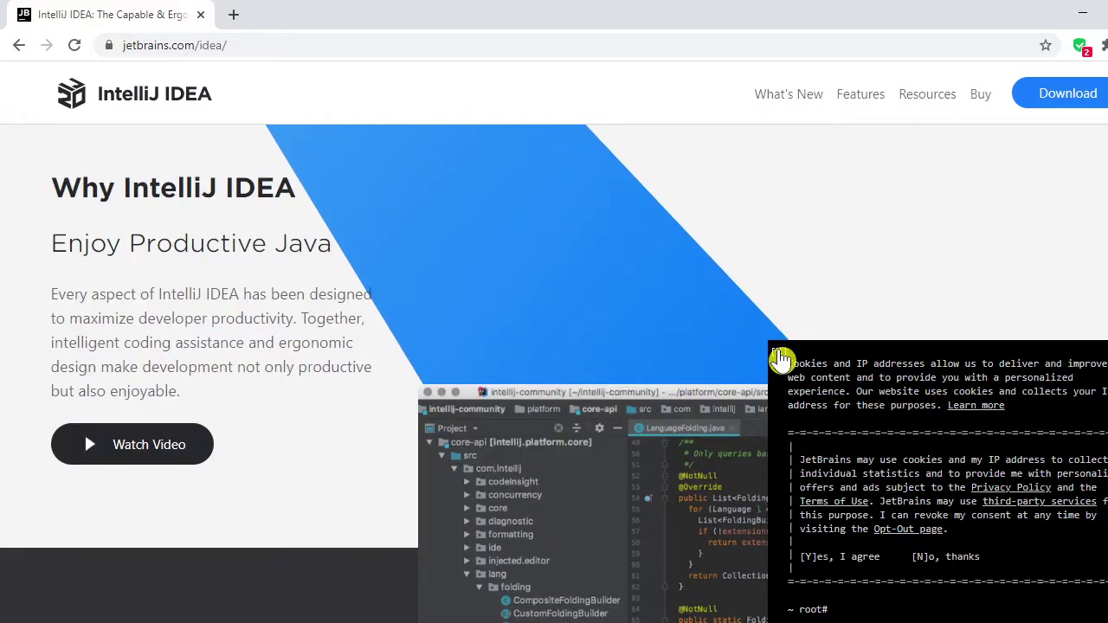
pyautogui.scroll(-4, 585, 389)
pyautogui.scroll(-5, 666, 323)
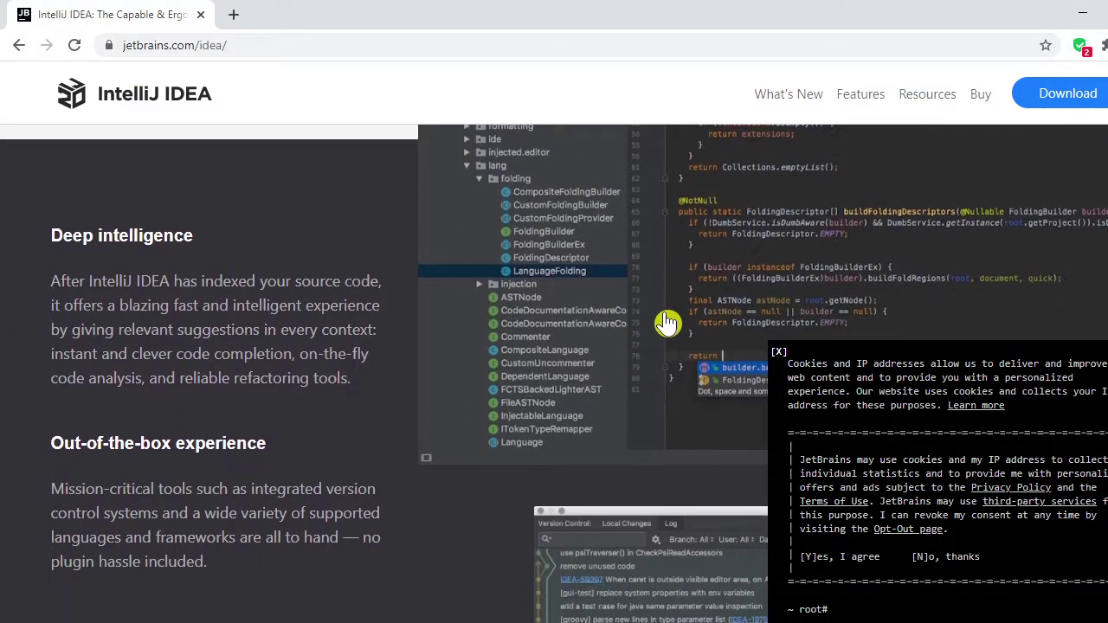
pyautogui.hotkey('ctrl', '+')
pyautogui.scroll(12, 667, 322)
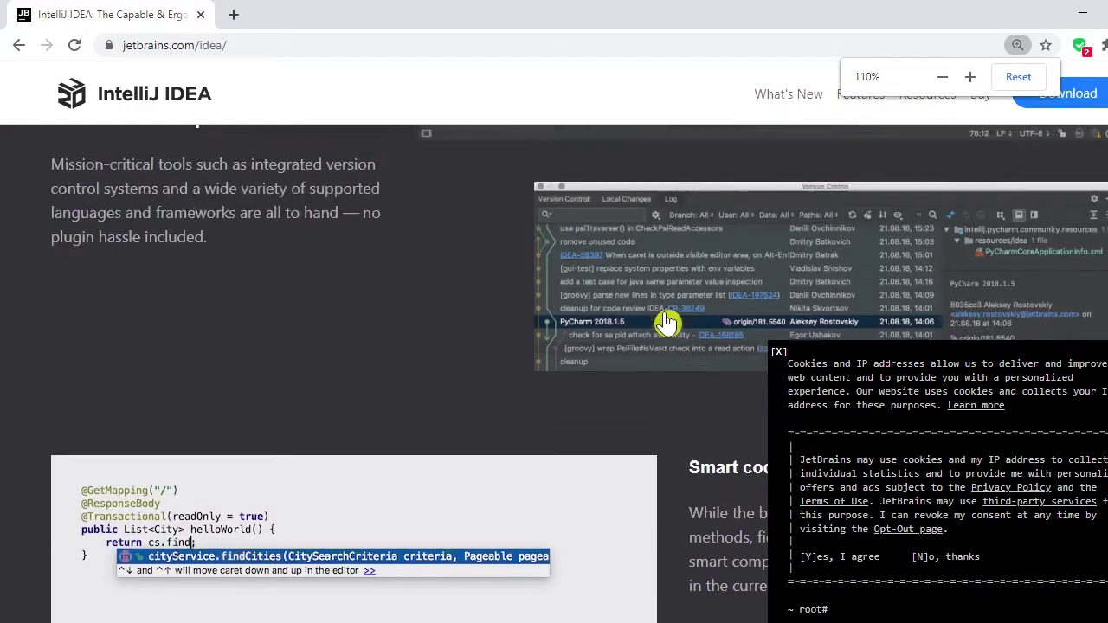
pyautogui.scroll(-1, 669, 321)
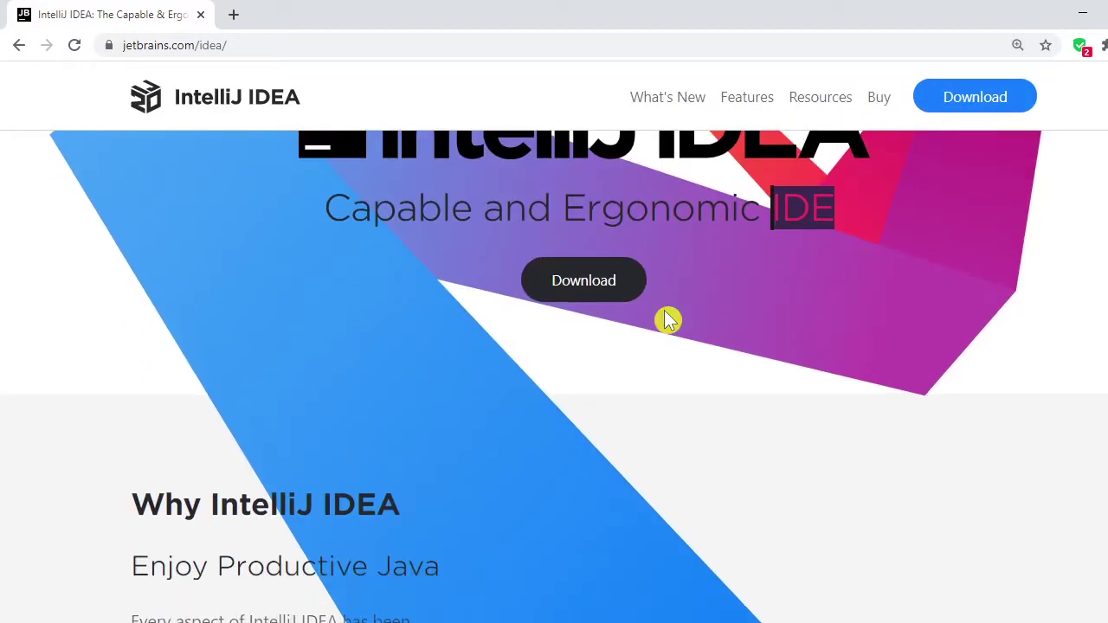
pyautogui.scroll(1, 668, 320)
pyautogui.scroll(-4, 668, 320)
pyautogui.scroll(-20, 668, 320)
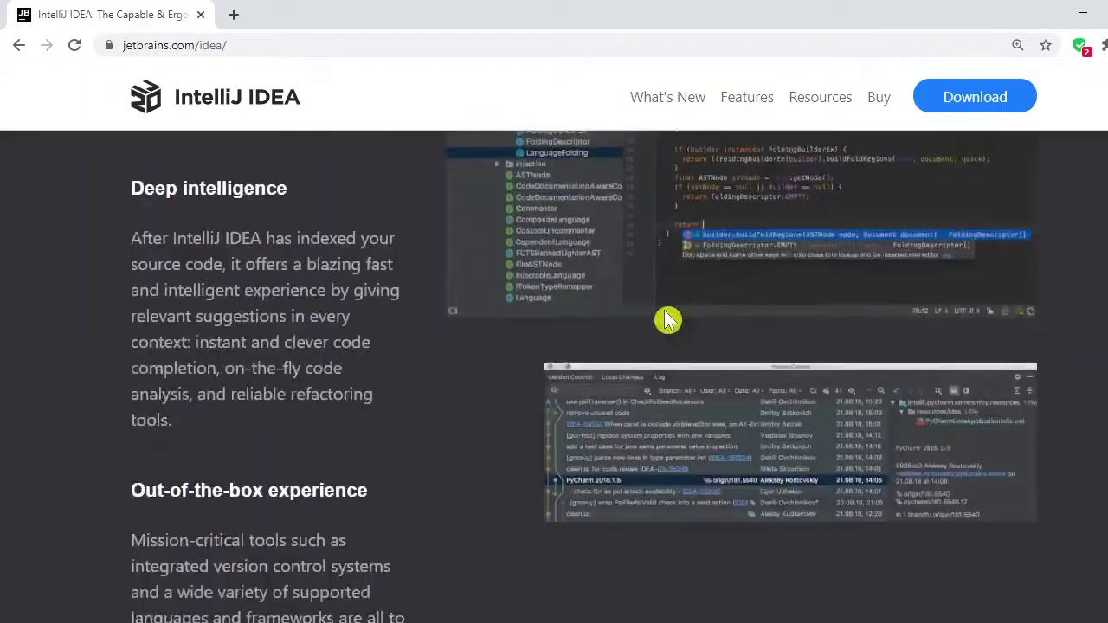
pyautogui.scroll(-4, 667, 320)
pyautogui.scroll(10, 668, 320)
pyautogui.scroll(6, 668, 320)
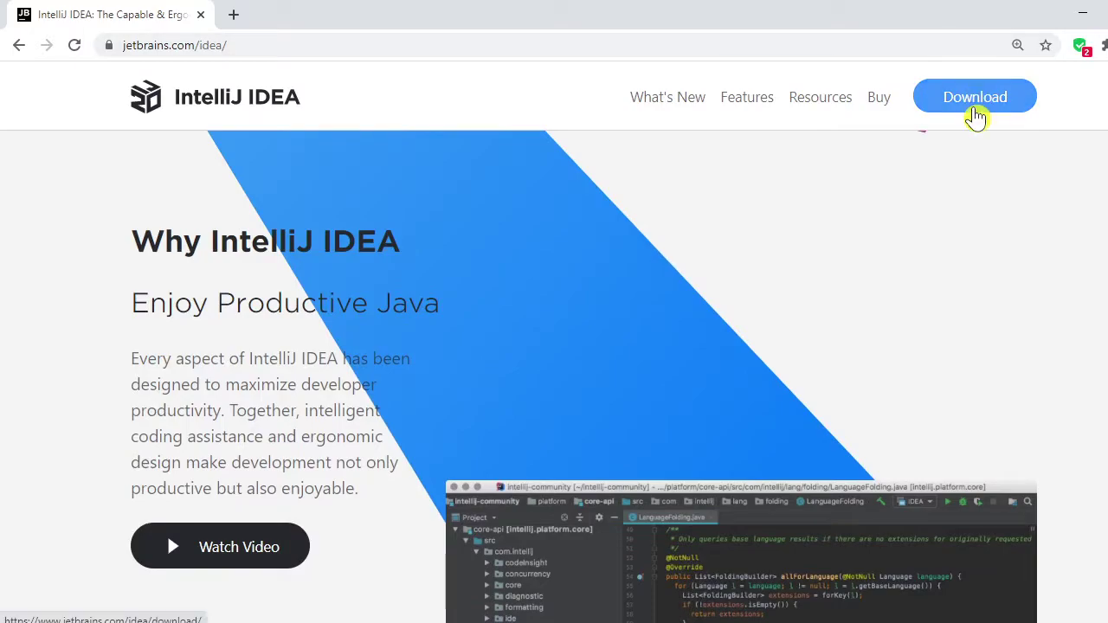
# Step: Open the IntelliJ IDEA download page for Windows and compare the Ultimate and Community editions' features, including Groovy support
pyautogui.click(975, 116)
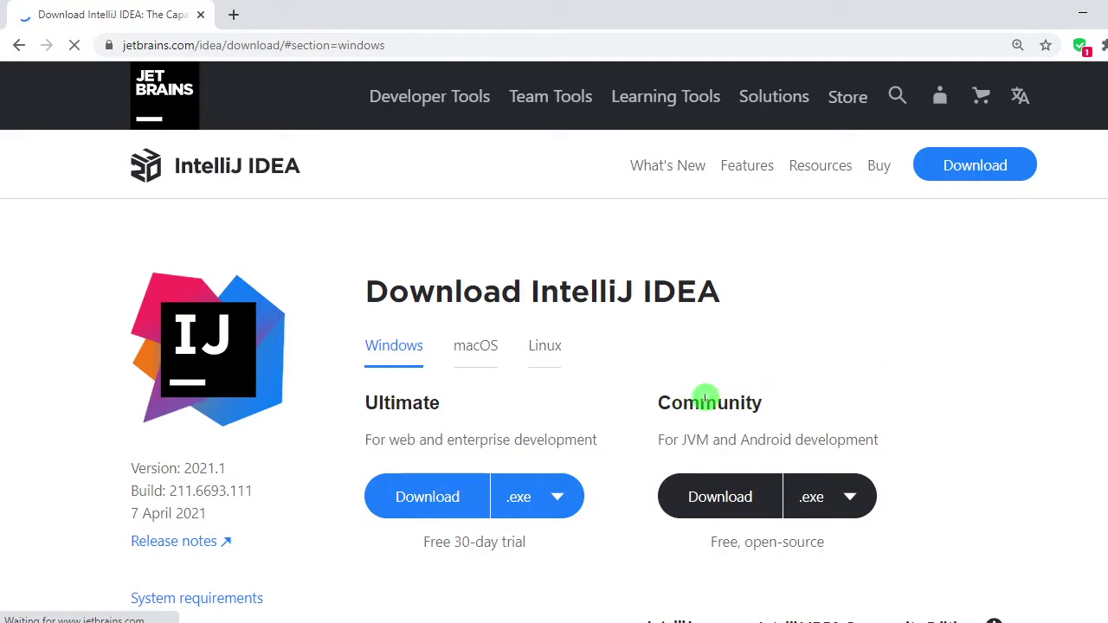
pyautogui.doubleClick(705, 400)
pyautogui.scroll(-2, 946, 376)
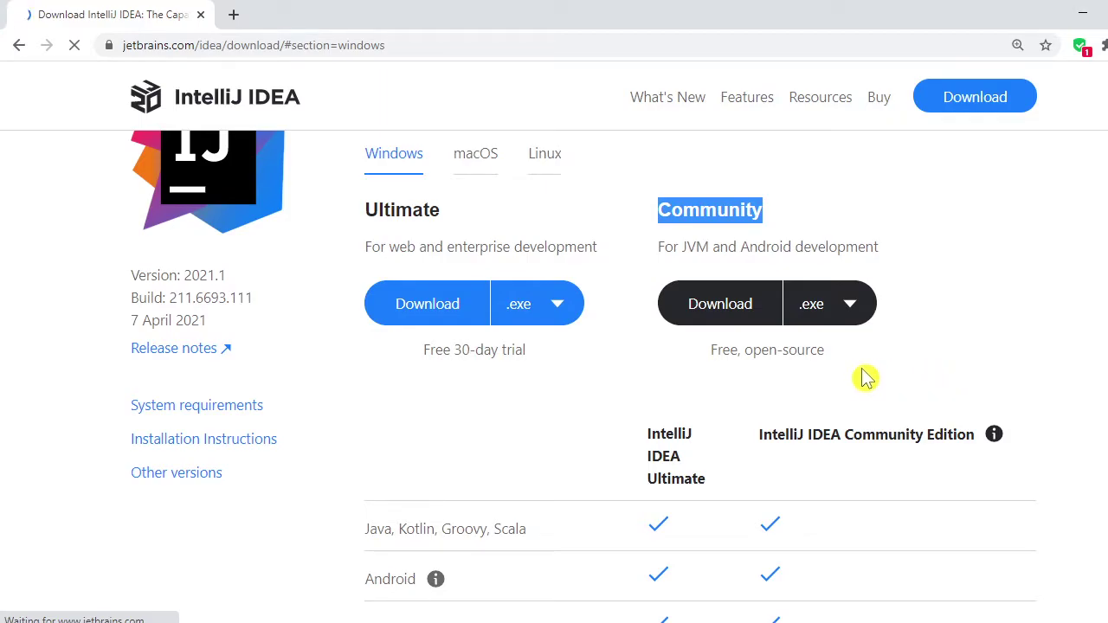
pyautogui.scroll(-3, 854, 378)
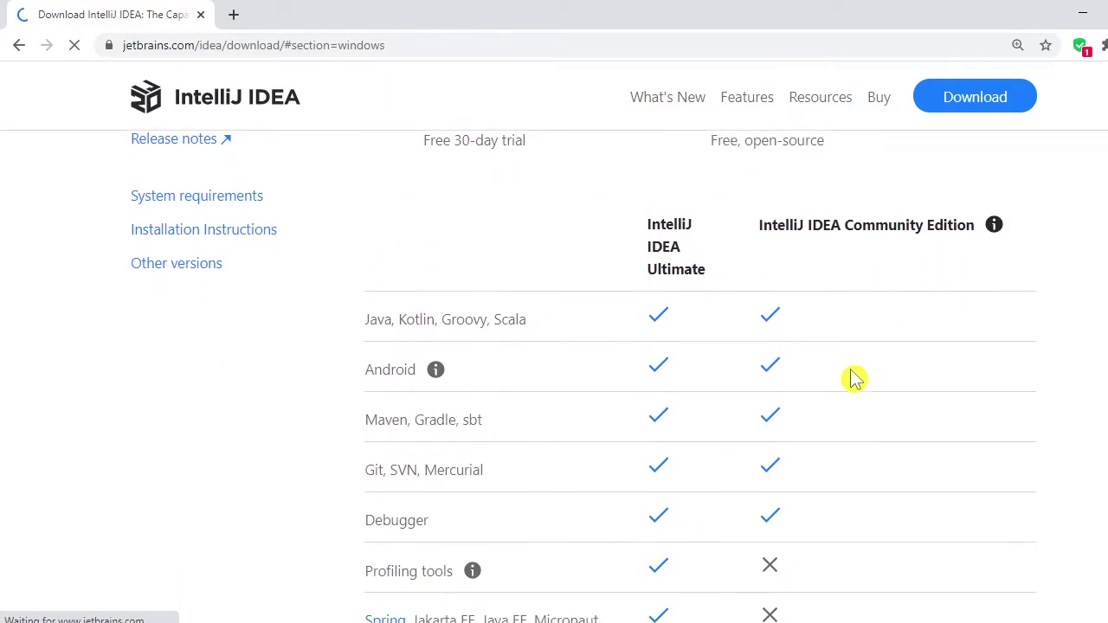
pyautogui.scroll(-1, 855, 378)
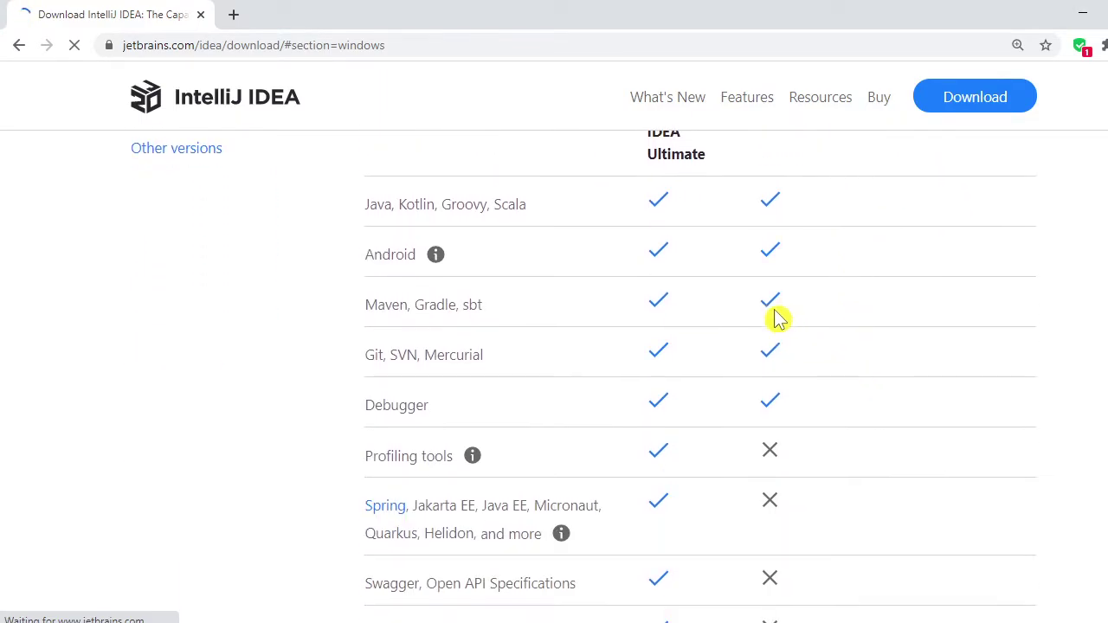
pyautogui.scroll(1, 682, 249)
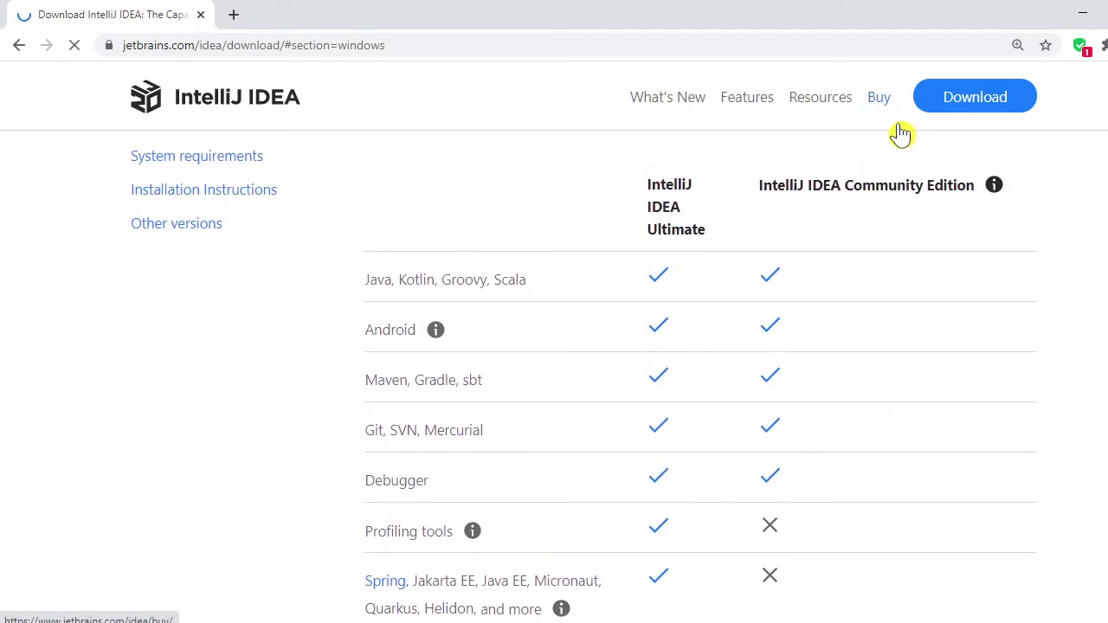
pyautogui.doubleClick(459, 281)
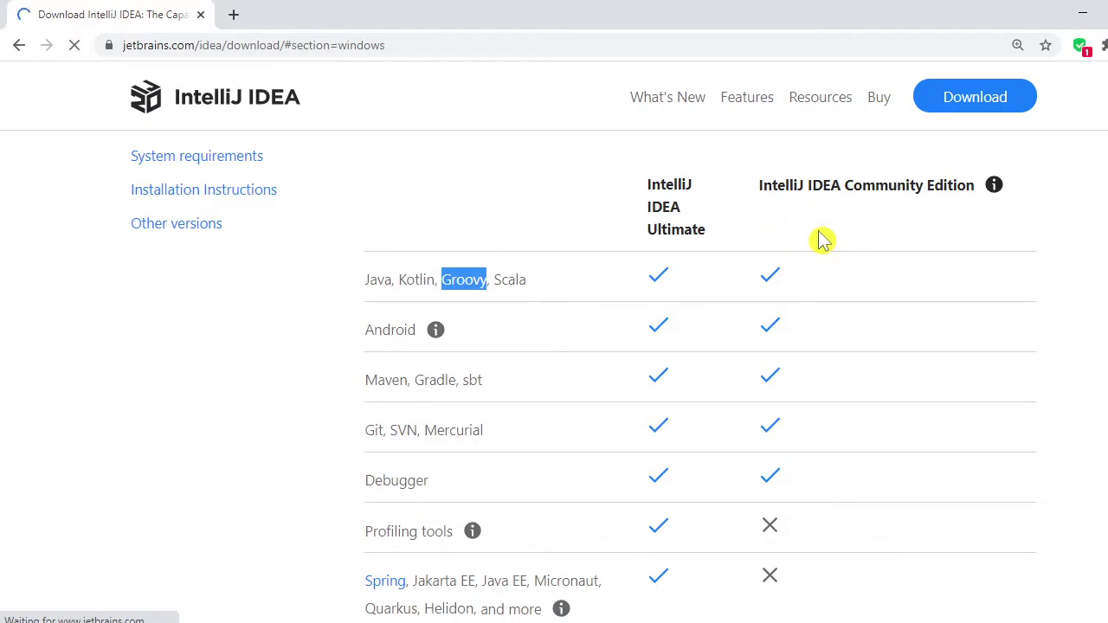
pyautogui.moveTo(910, 216); pyautogui.dragTo(985, 131)
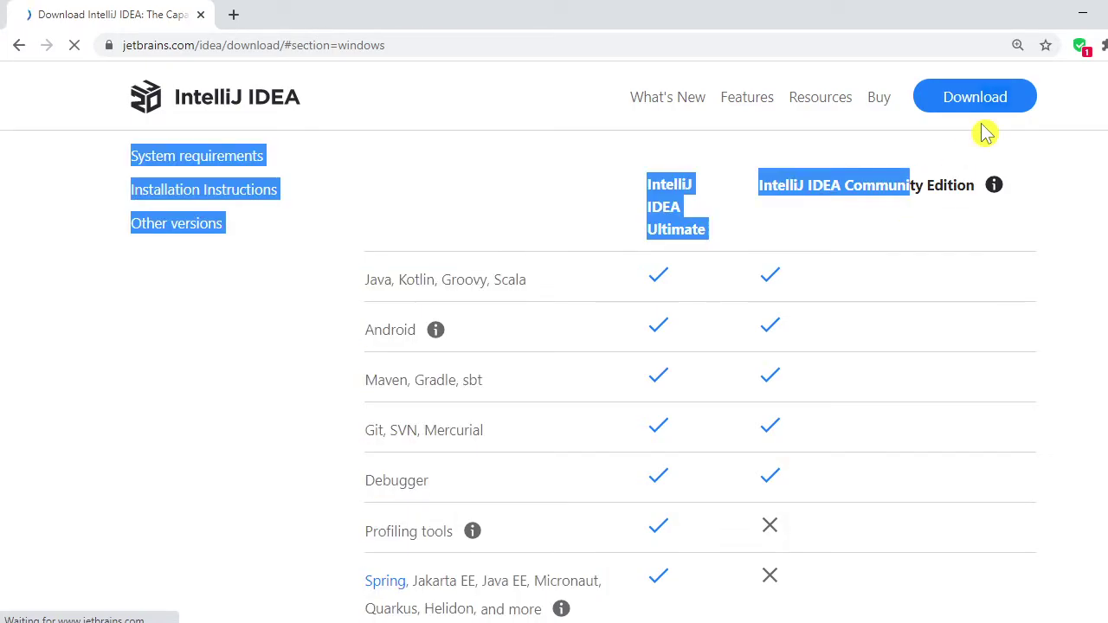
# Step: Minimize the browser and the presentation, and launch IntelliJ IDEA Community from the desktop
pyautogui.click(1082, 15)
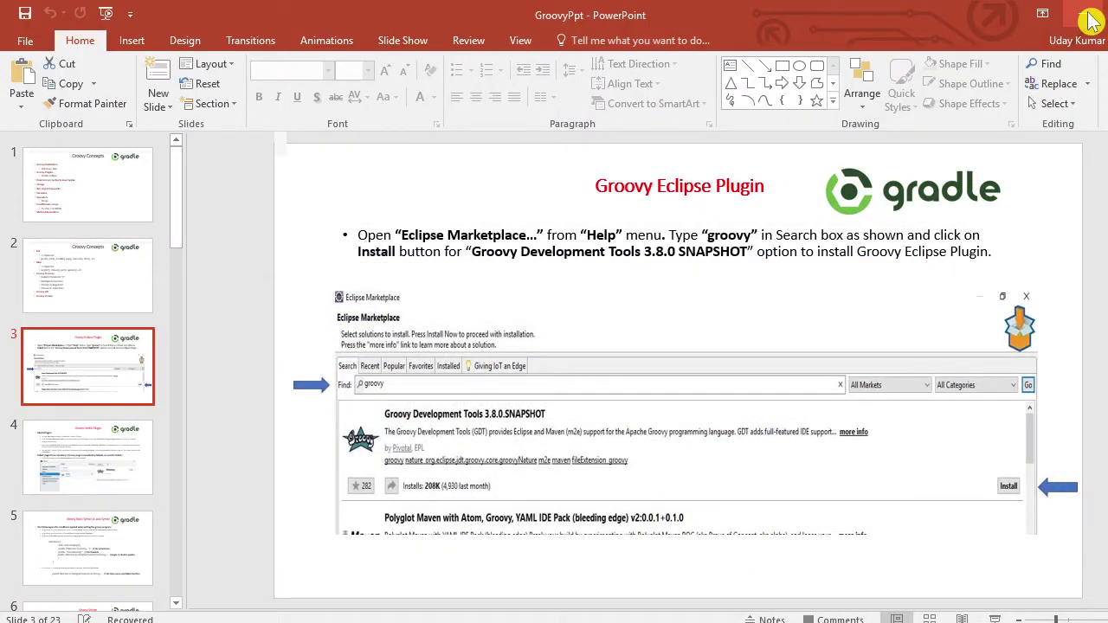
pyautogui.click(1092, 19)
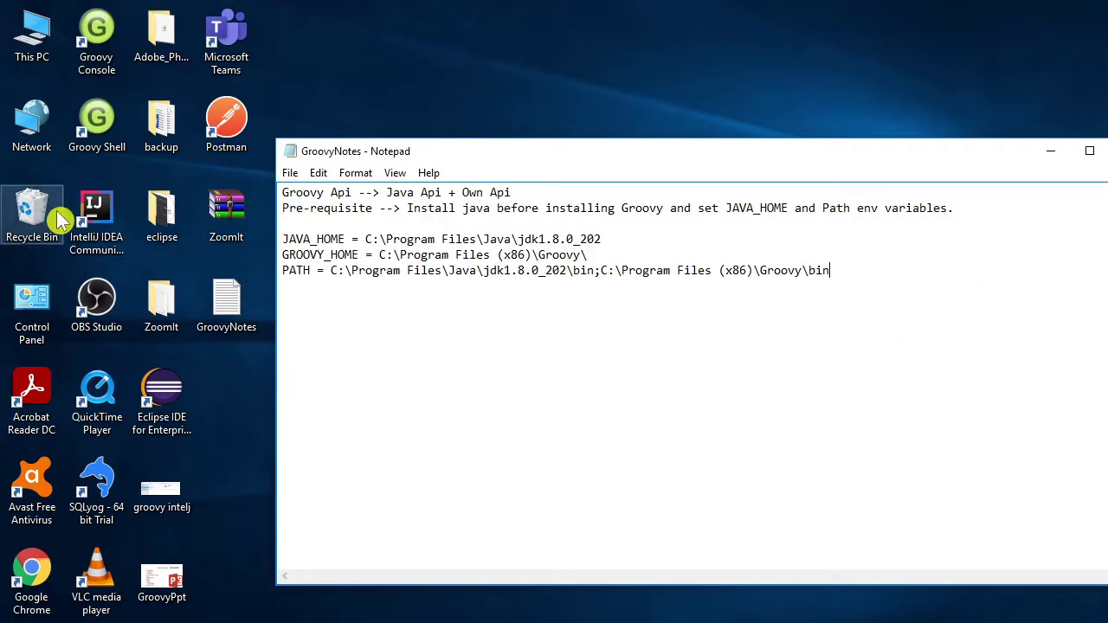
pyautogui.click(95, 214)
pyautogui.click(384, 282)
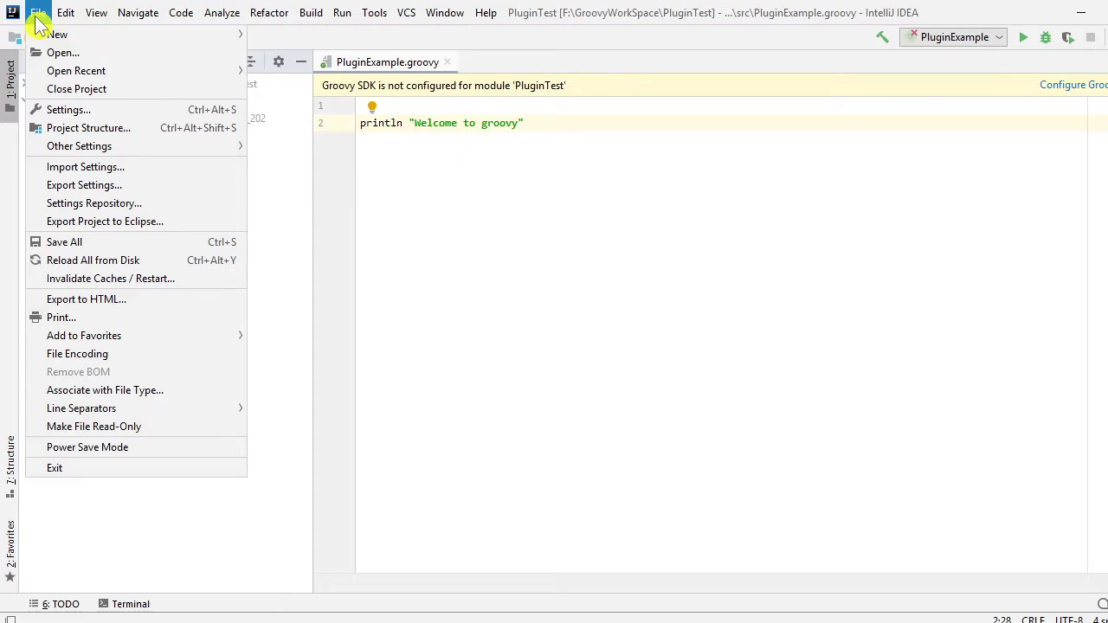
# Step: Open the IDE settings and search the installed plugins for "groovy" to check its status, then close the settings
pyautogui.click(68, 109)
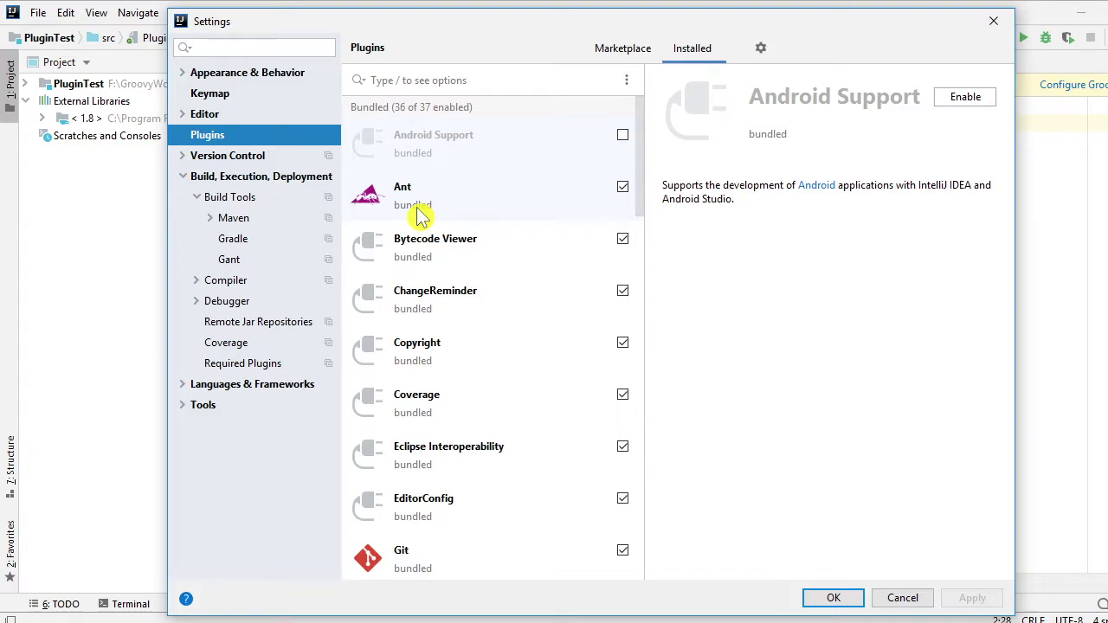
pyautogui.scroll(-5, 439, 242)
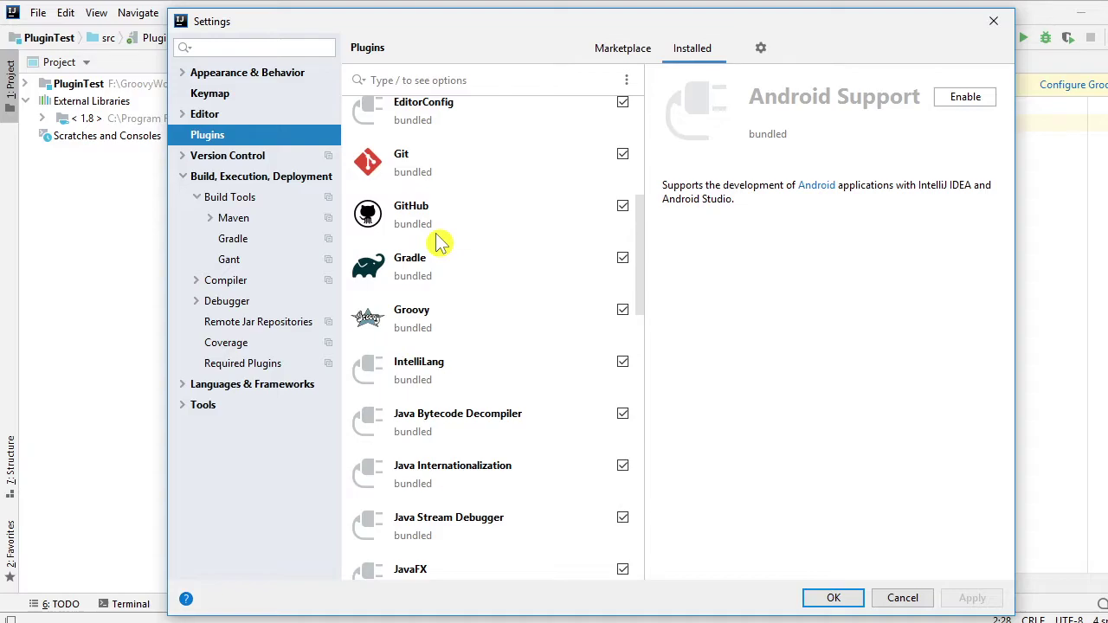
pyautogui.scroll(5, 440, 243)
pyautogui.click(468, 77)
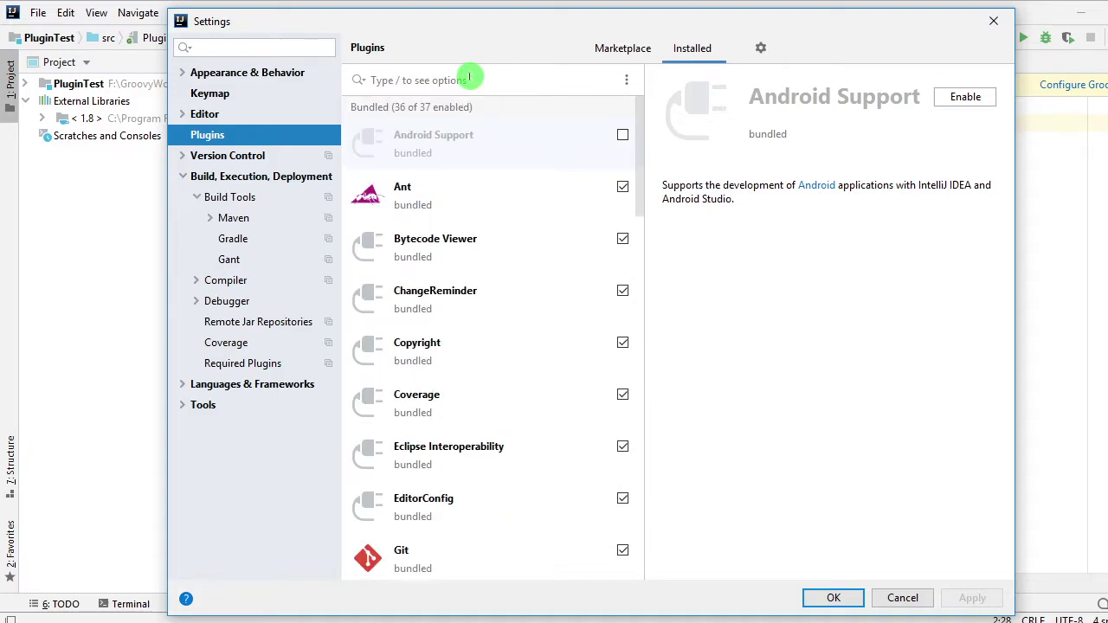
pyautogui.write('groovy')
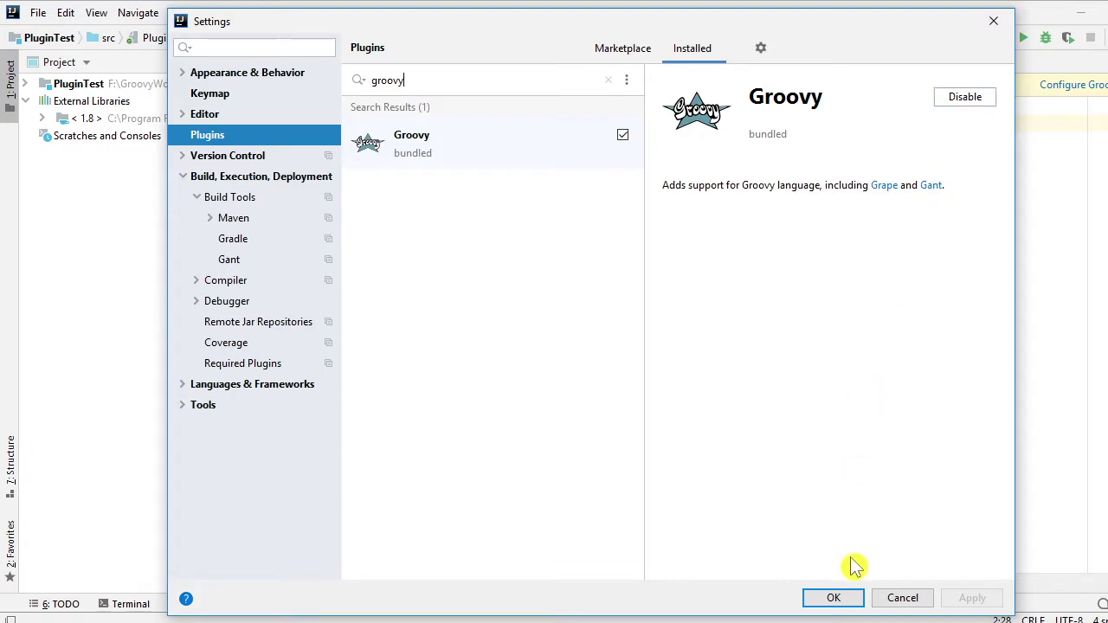
pyautogui.click(832, 598)
pyautogui.click(494, 329)
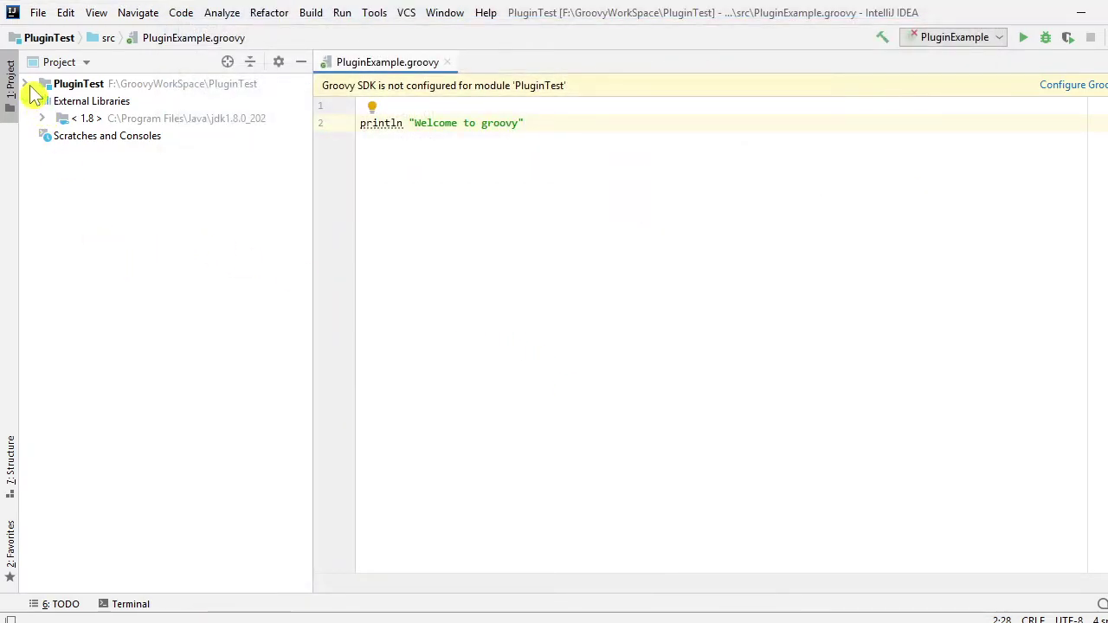
# Step: Examine the Groovy project type in the New Project wizard and close the wizard without creating a project
pyautogui.click(41, 13)
pyautogui.moveTo(65, 35)
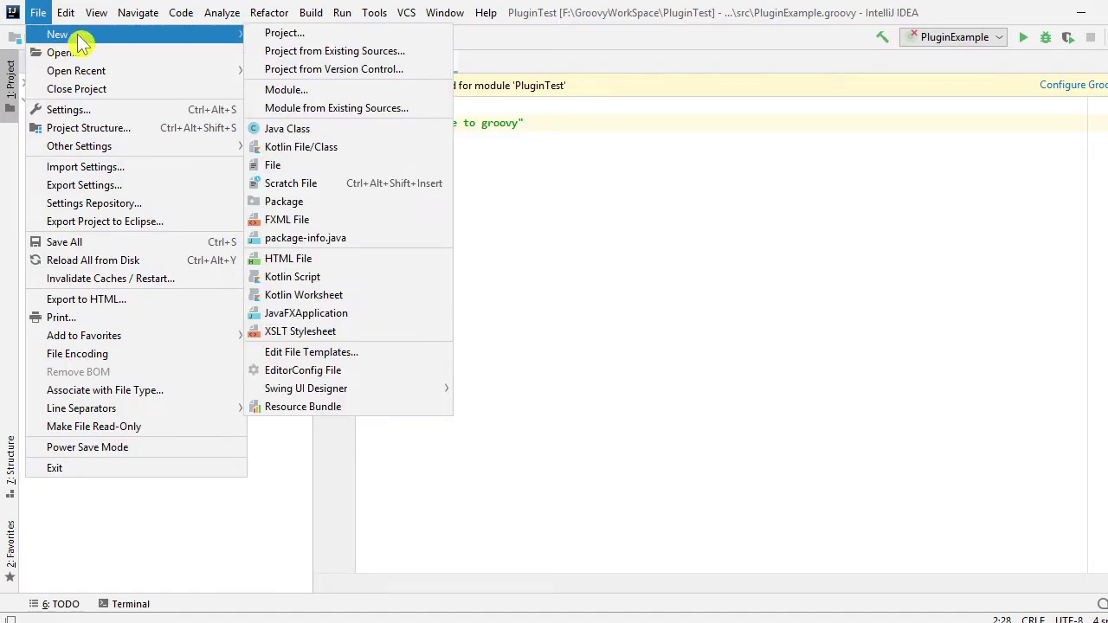
pyautogui.click(293, 38)
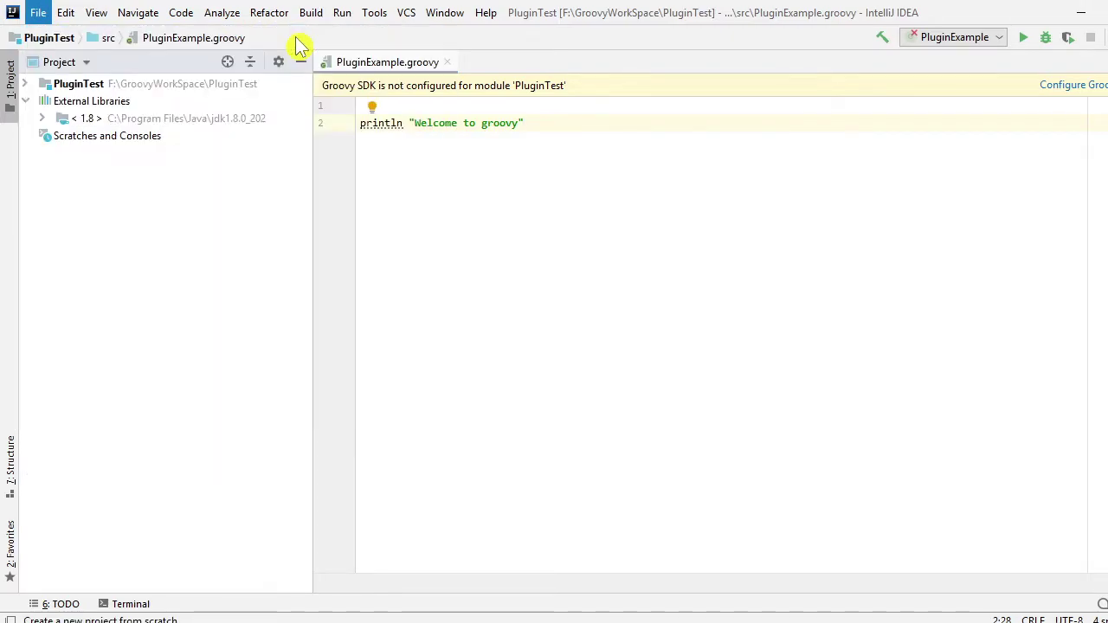
pyautogui.click(425, 164)
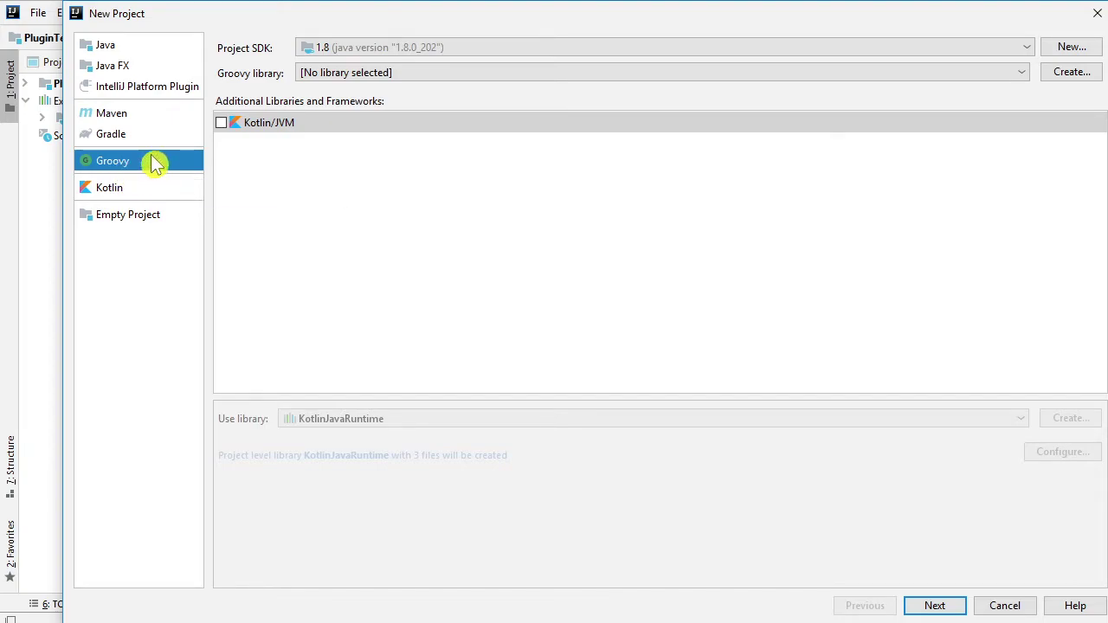
pyautogui.click(1096, 17)
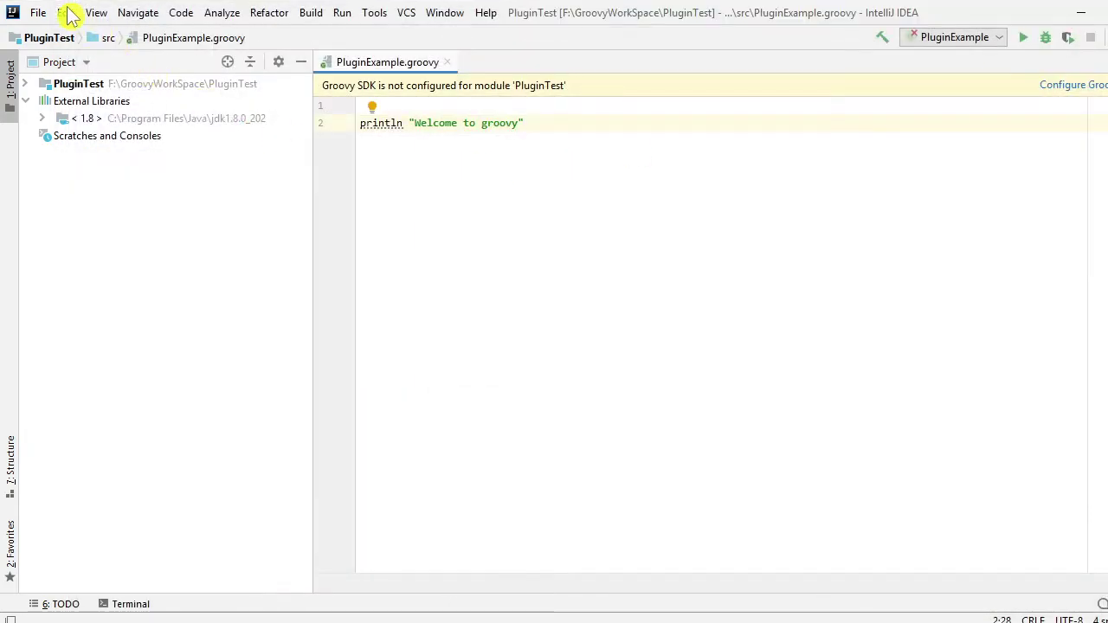
# Step: Look up the "groovy" plugin again in the installed plugins and leave the settings without changes
pyautogui.click(38, 13)
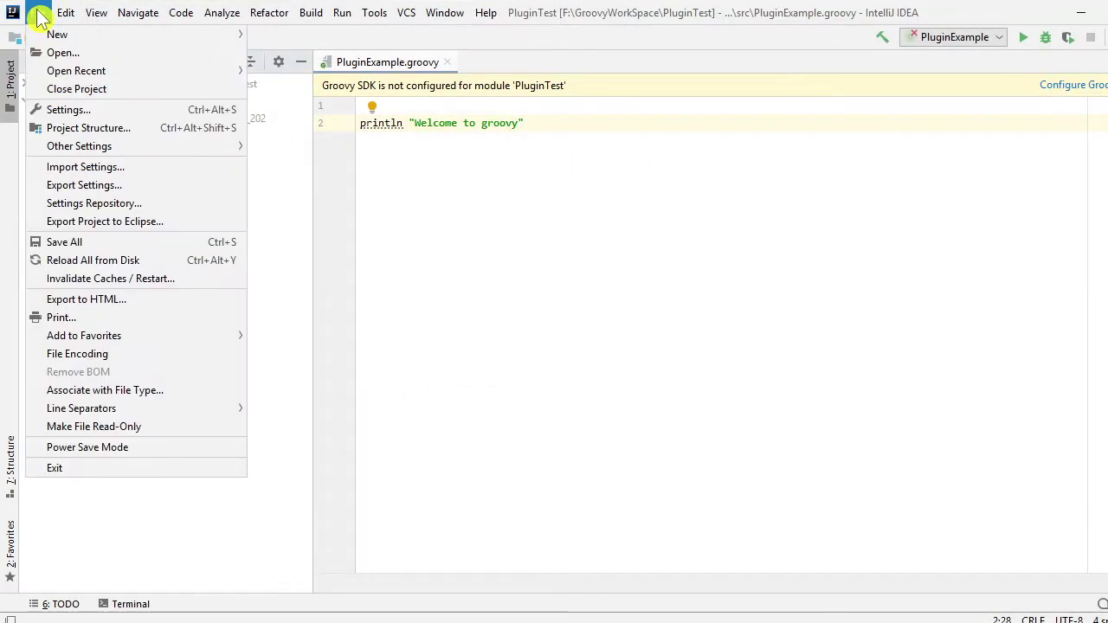
pyautogui.click(71, 115)
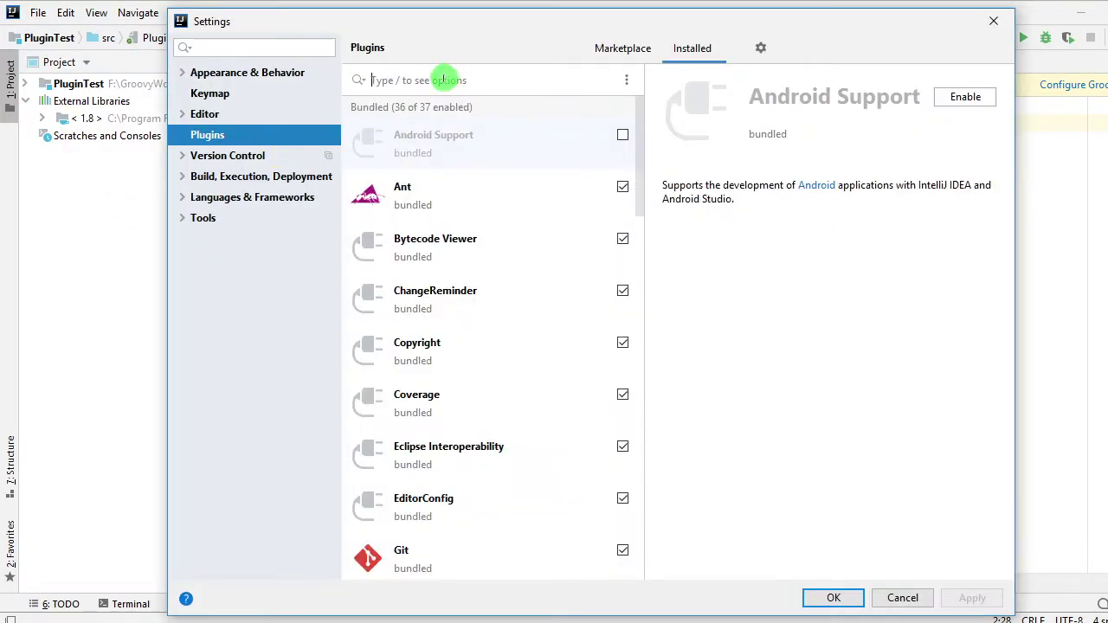
pyautogui.write('groovy')
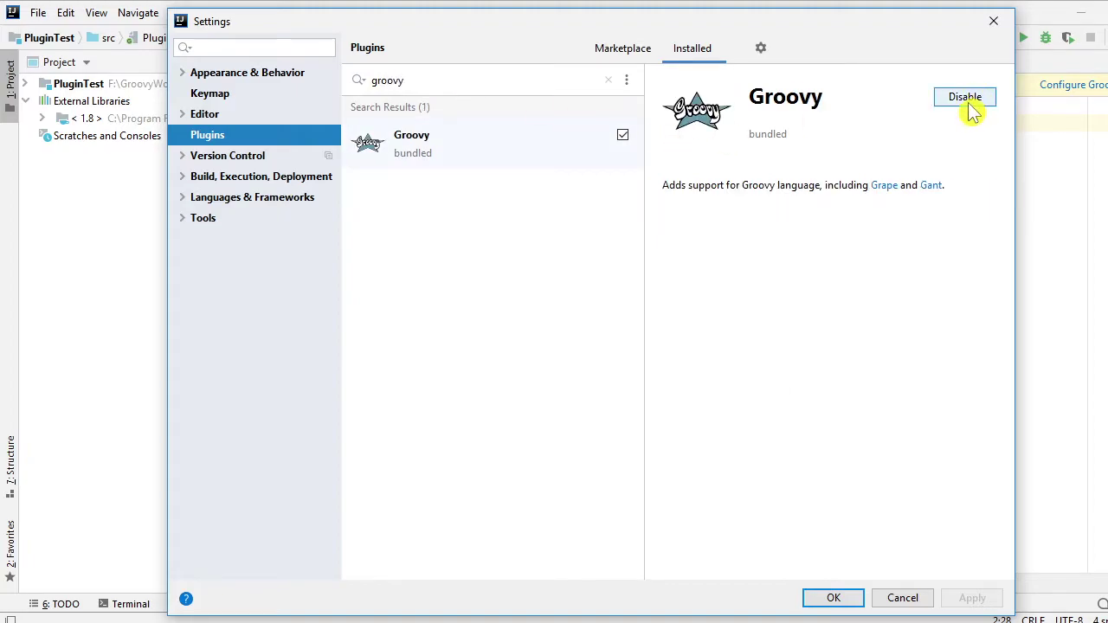
pyautogui.click(993, 25)
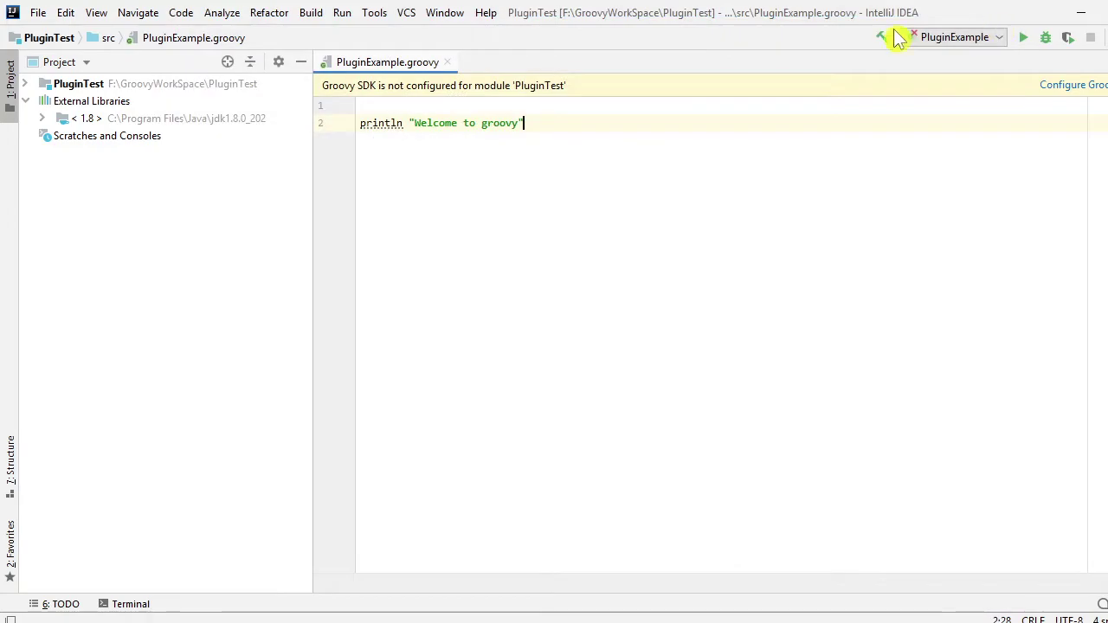
# Step: Start a new Groovy project and begin creating its Groovy library by opening the Groovy SDK directory selection
pyautogui.click(39, 14)
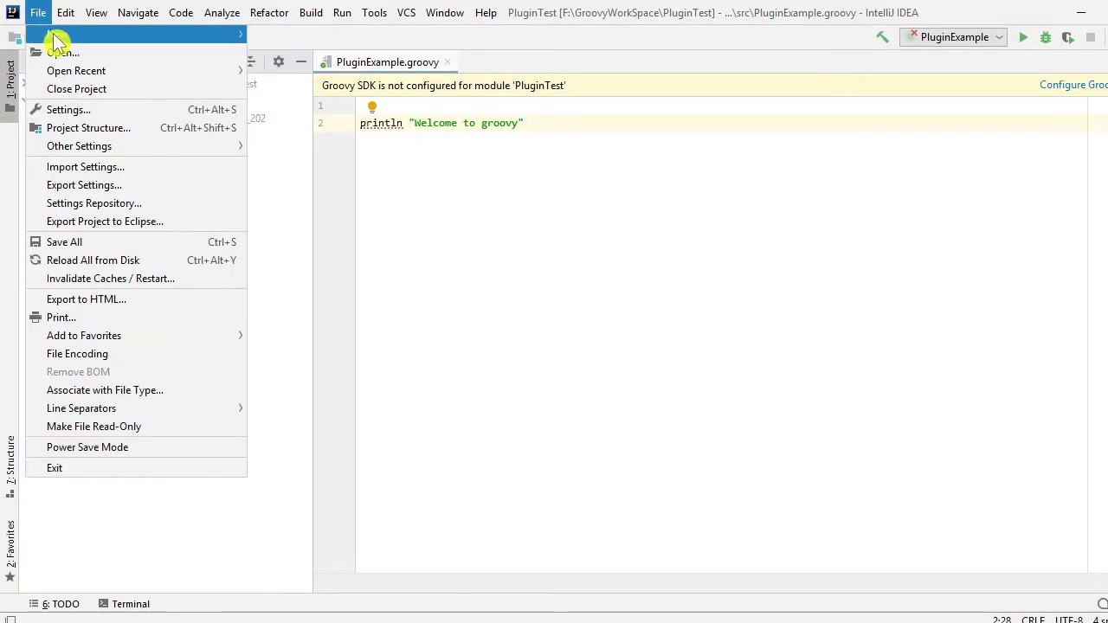
pyautogui.moveTo(129, 37)
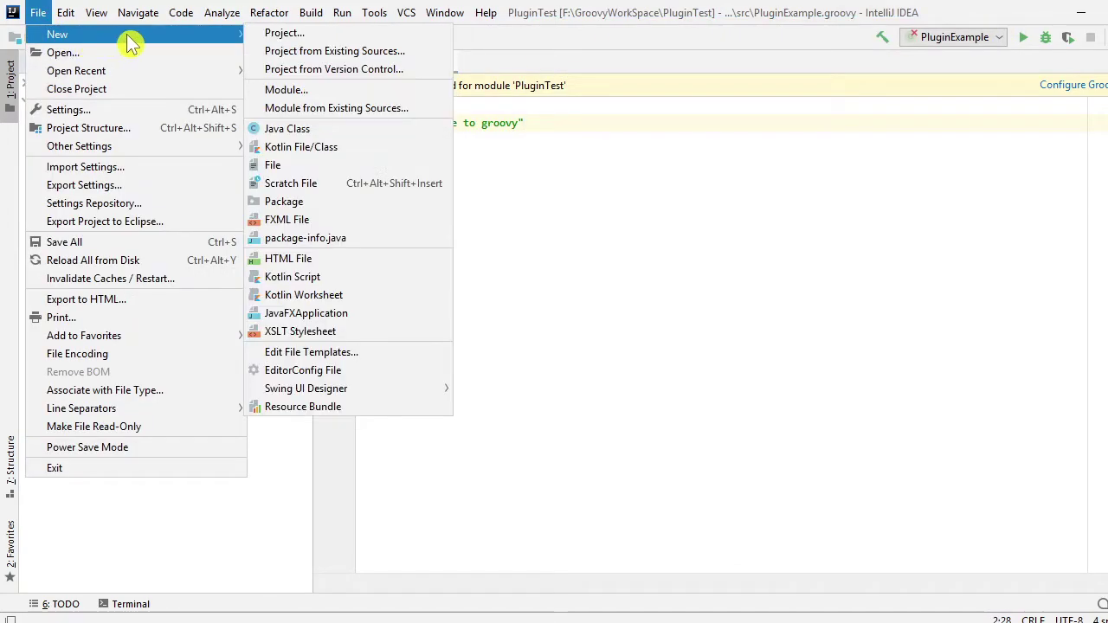
pyautogui.click(282, 36)
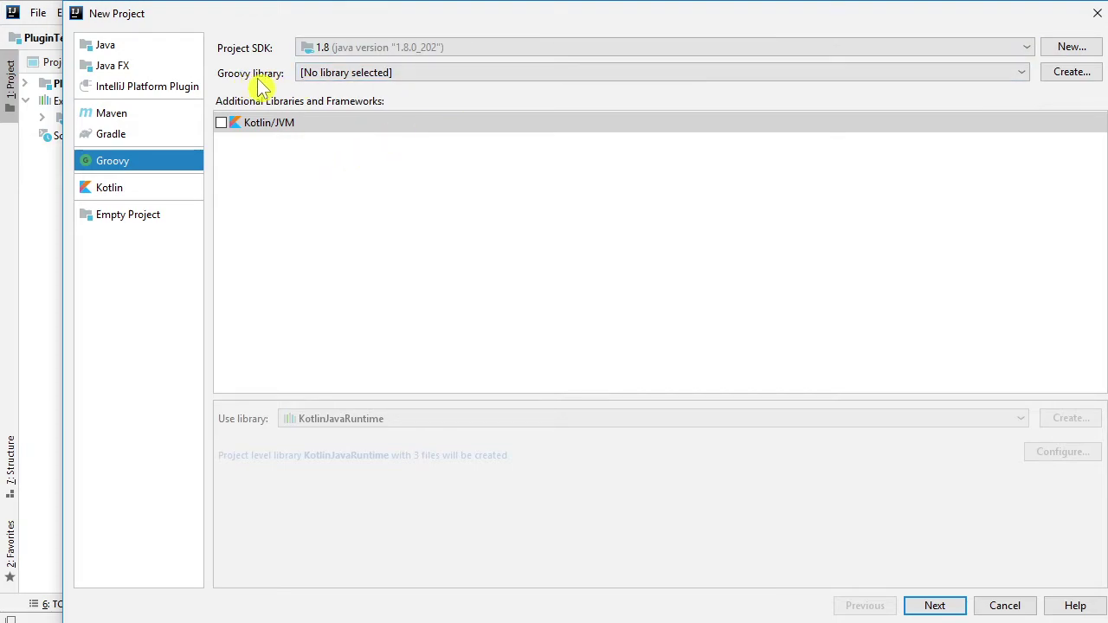
pyautogui.click(1074, 74)
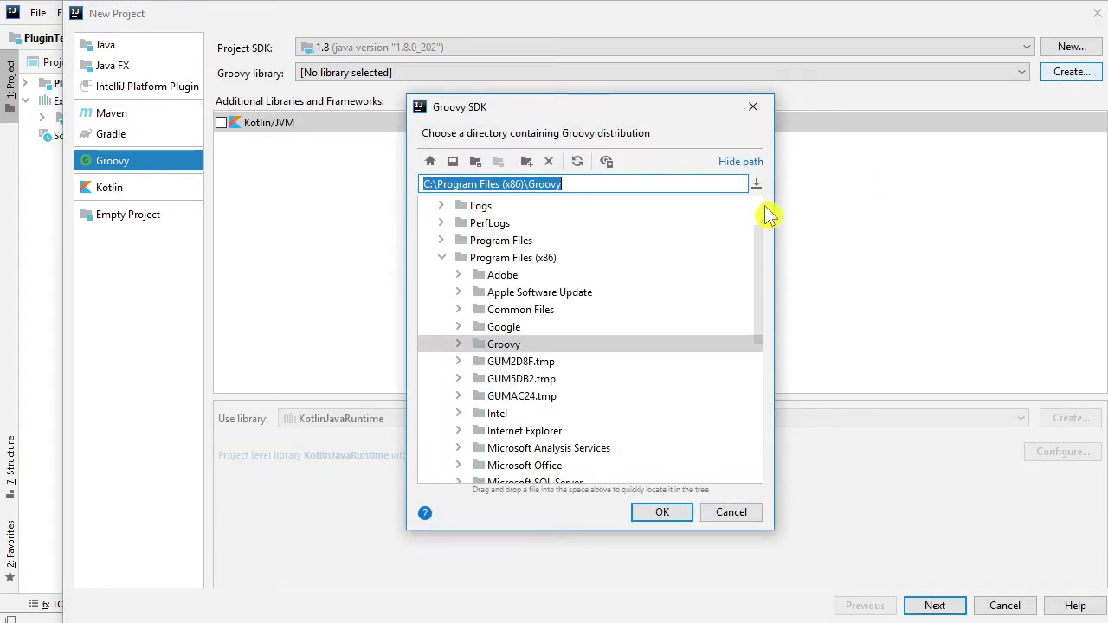
# Step: Switch to the GroovyNotes file in Notepad to check the Groovy installation path, and close it without saving
pyautogui.click(608, 618)
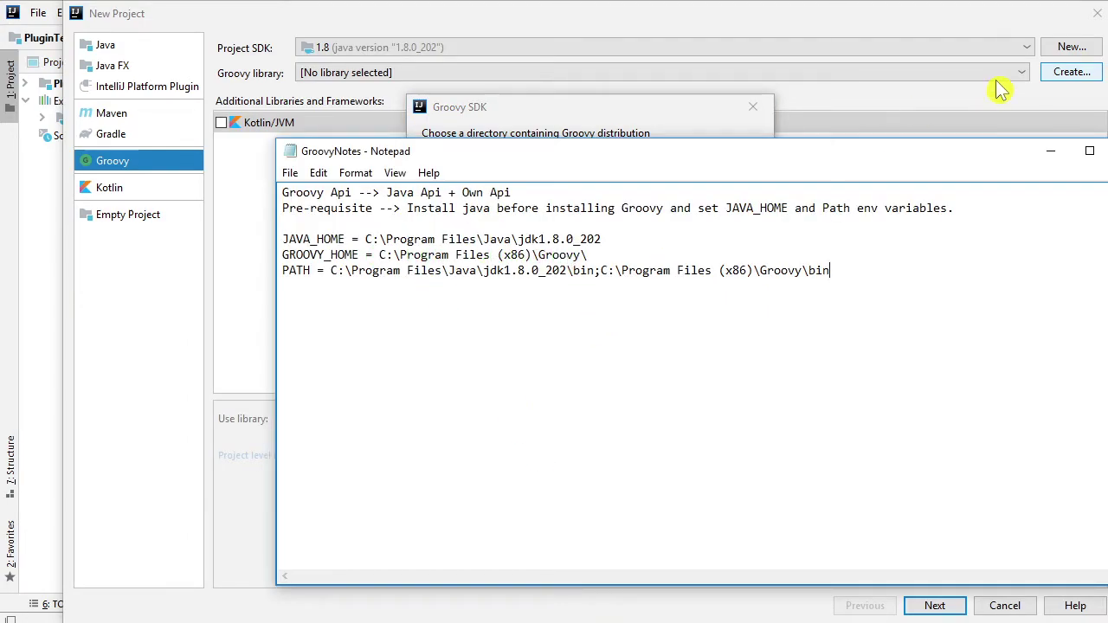
pyautogui.hotkey('alt', 'F4')
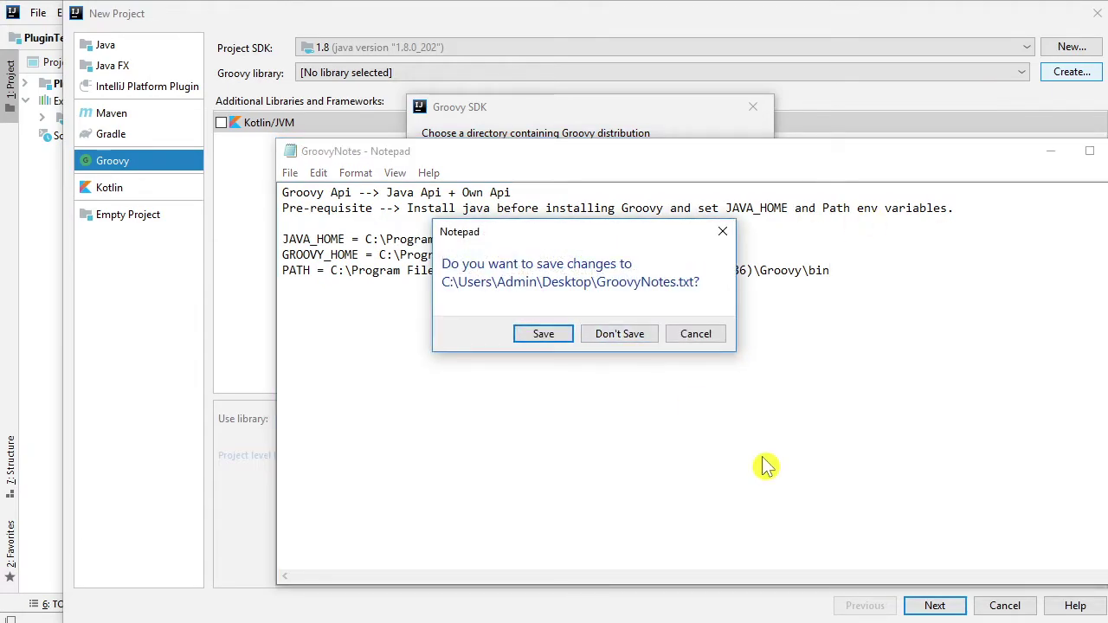
pyautogui.click(645, 342)
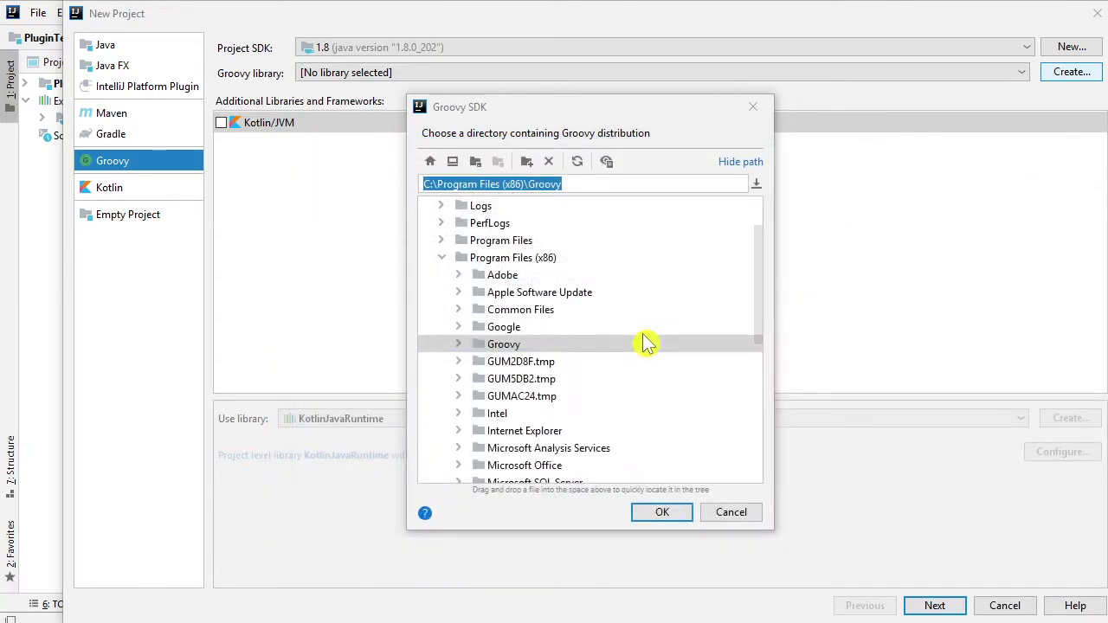
# Step: Create the project's Groovy library from the SDK directory C:\Program Files (x86)\Groovy
pyautogui.write('9')
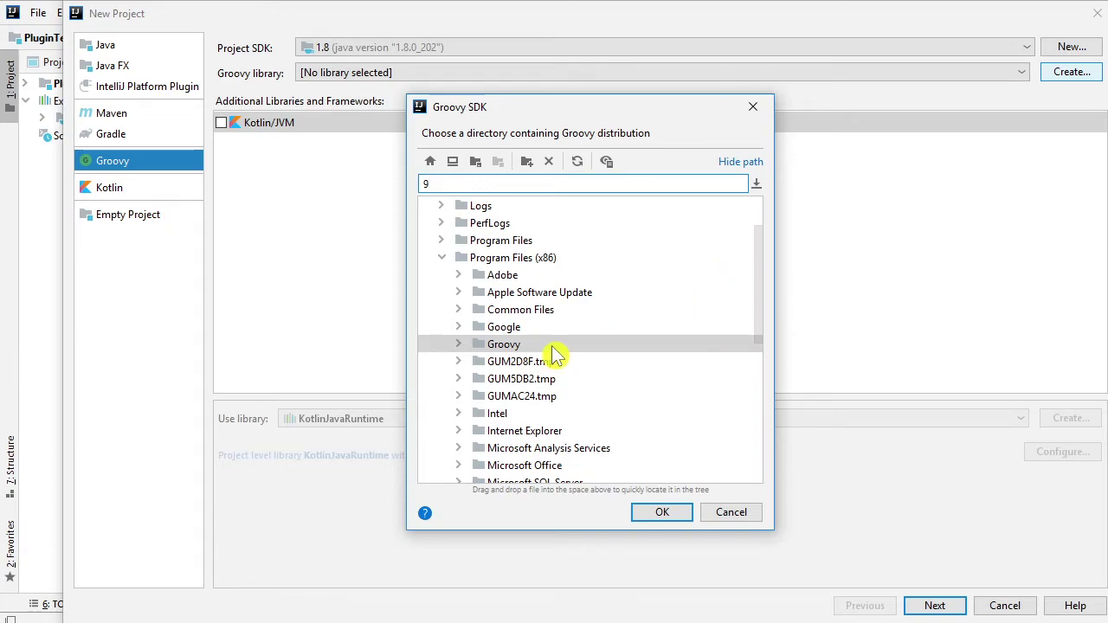
pyautogui.click(752, 107)
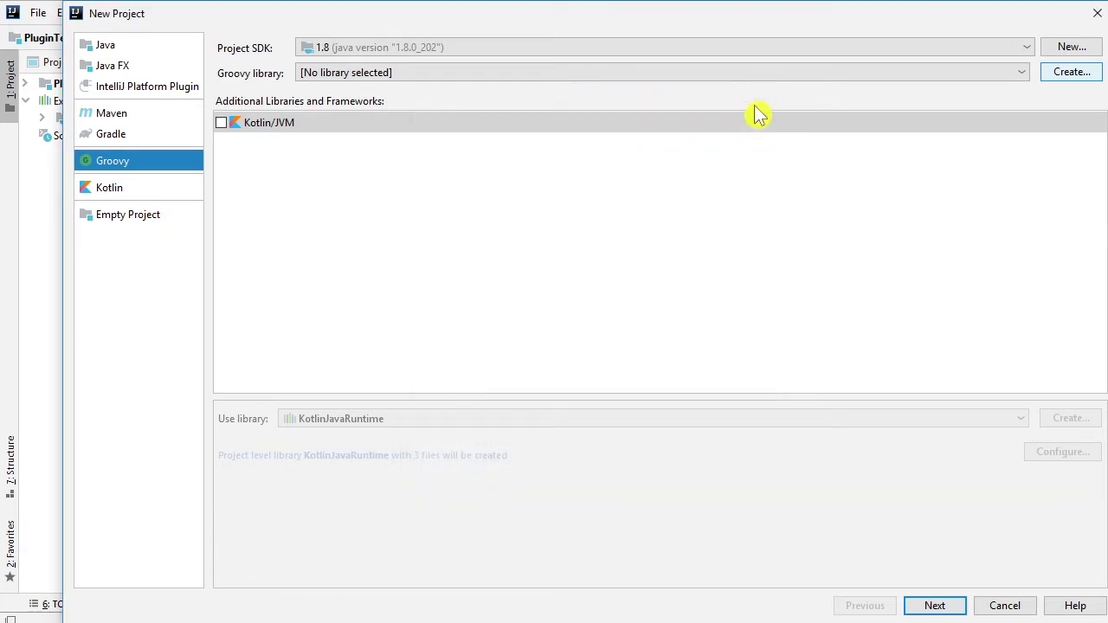
pyautogui.click(1068, 73)
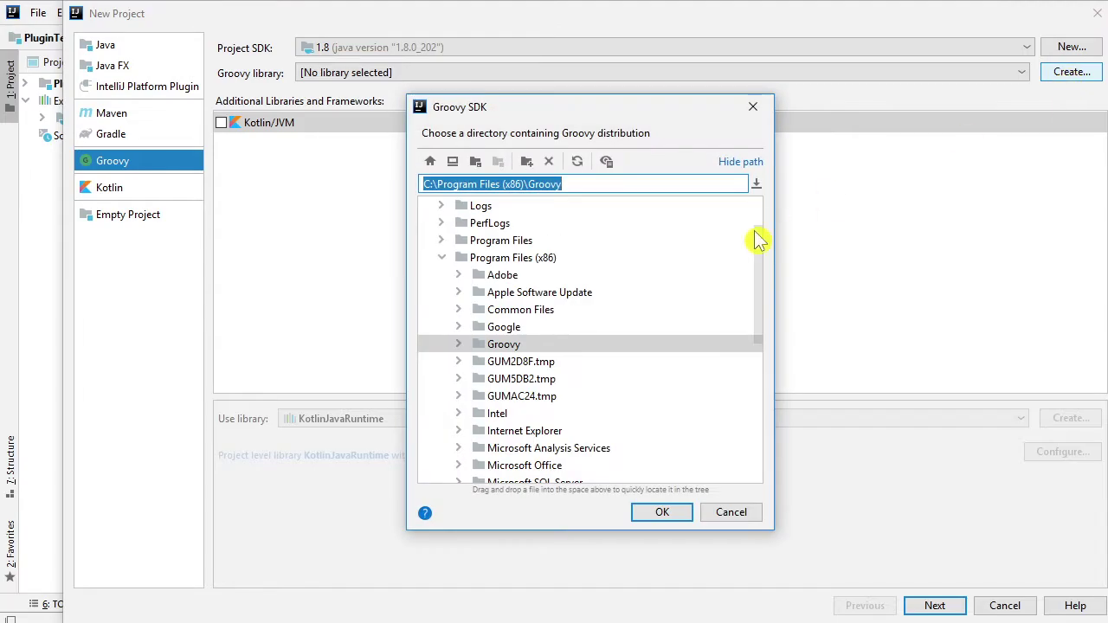
pyautogui.click(459, 345)
pyautogui.click(458, 345)
pyautogui.click(662, 514)
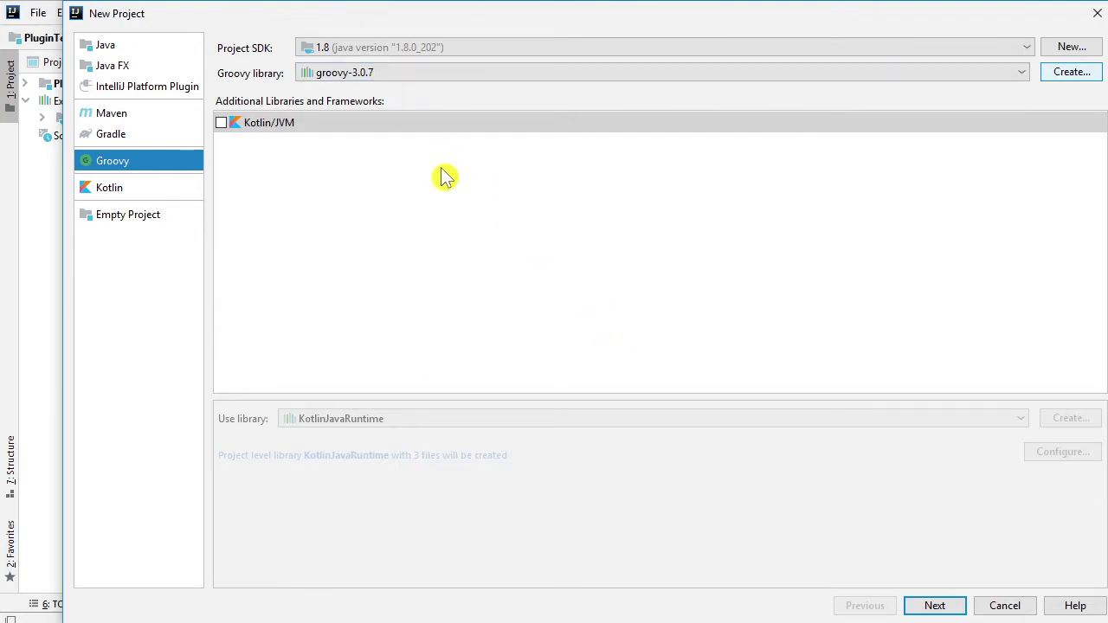
# Step: Name the project FirstExample, finish creating it in F:\GroovyWorkSpace, and open it in a new window
pyautogui.click(935, 606)
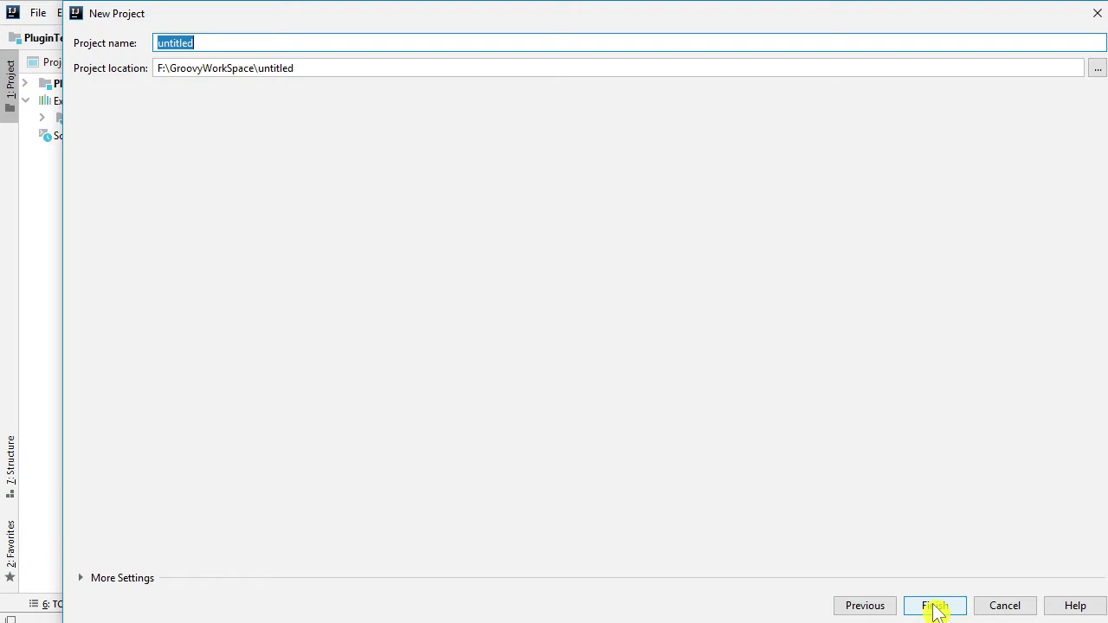
pyautogui.write('FirstExample')
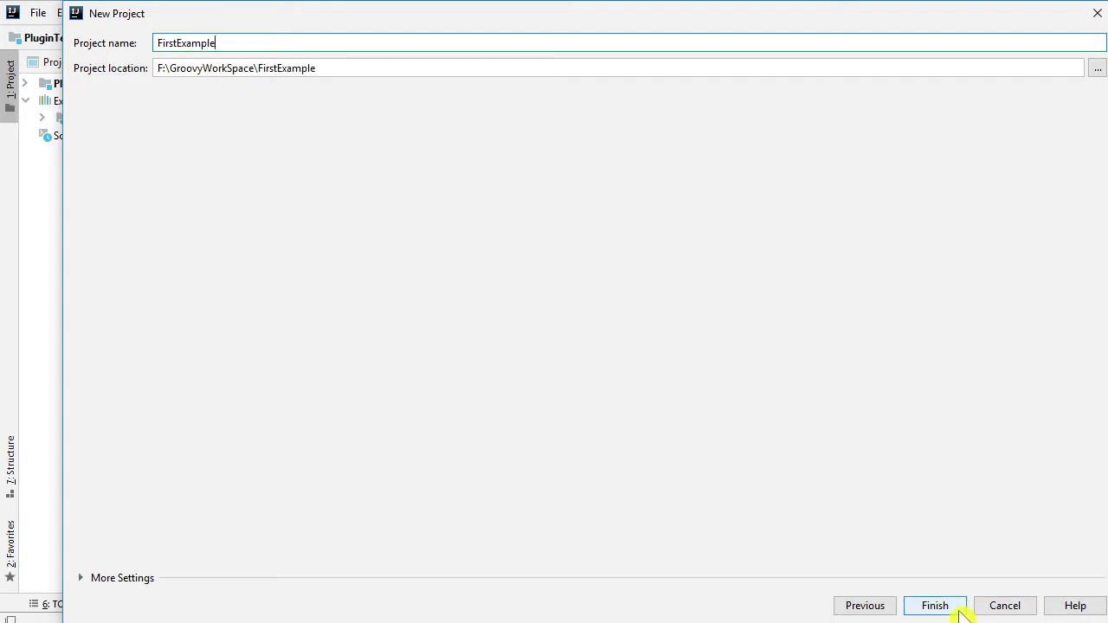
pyautogui.click(934, 606)
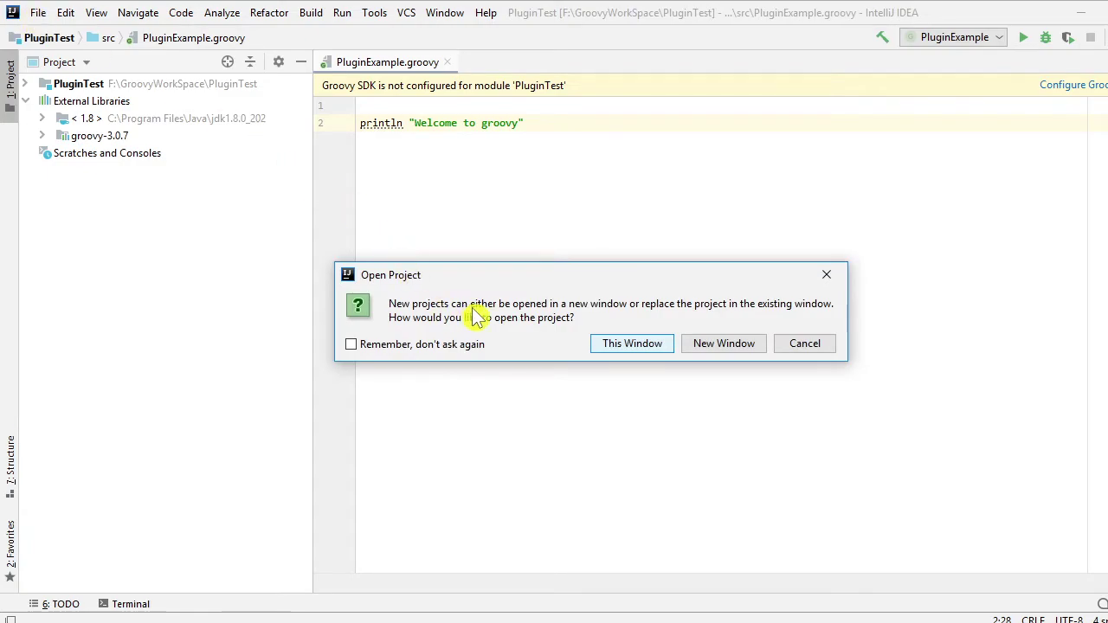
pyautogui.click(730, 346)
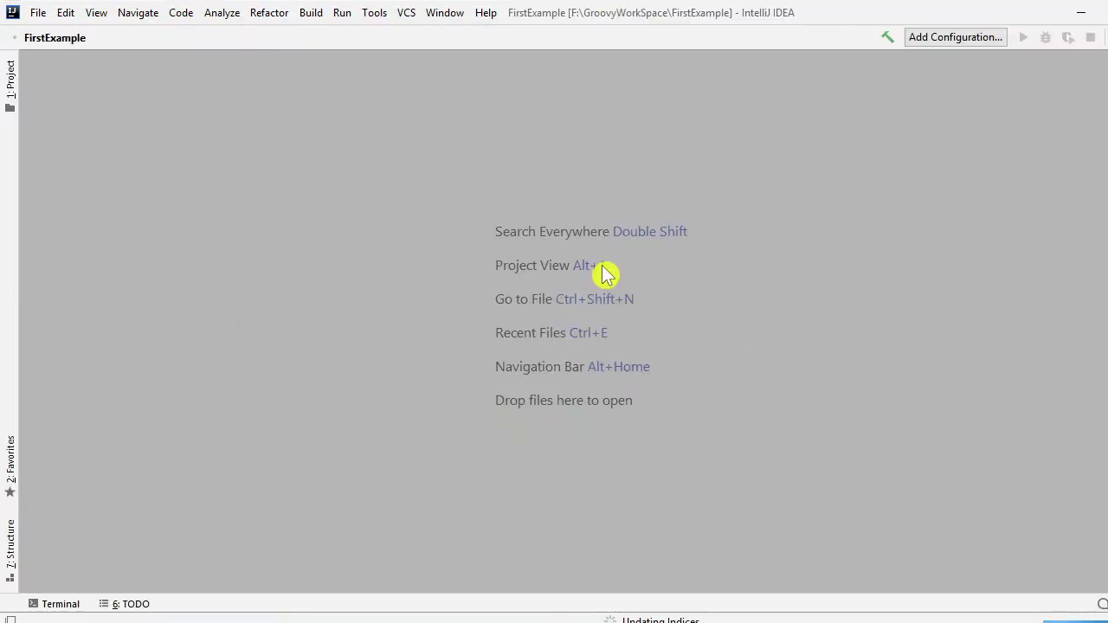
# Step: Examine the SDKs and the Groovy global library in the FirstExample project structure and close it without changes
pyautogui.click(38, 13)
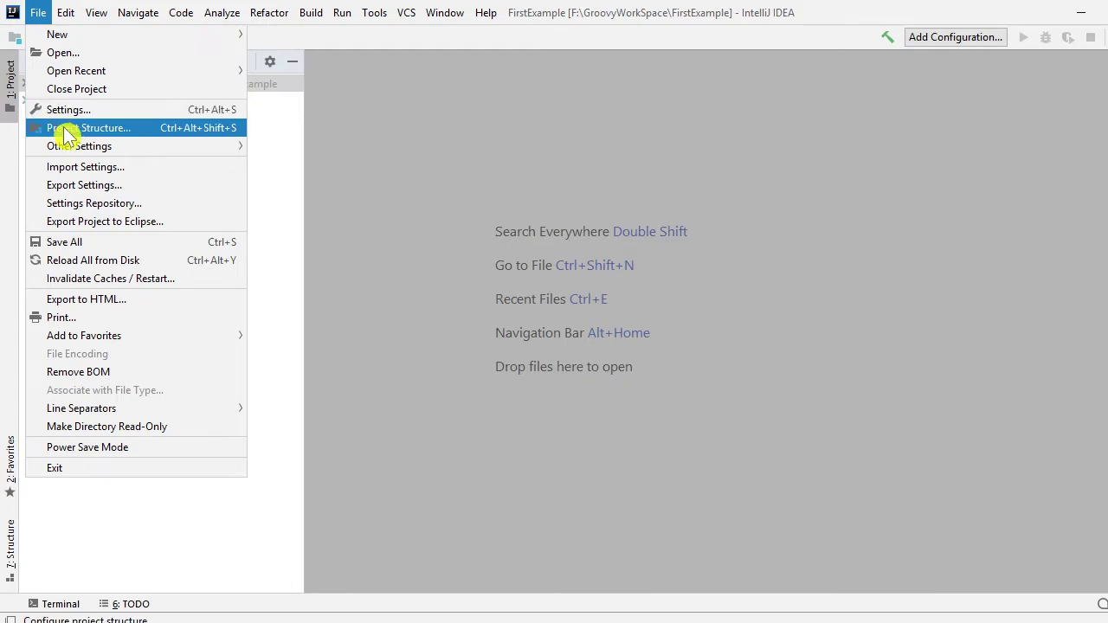
pyautogui.click(68, 131)
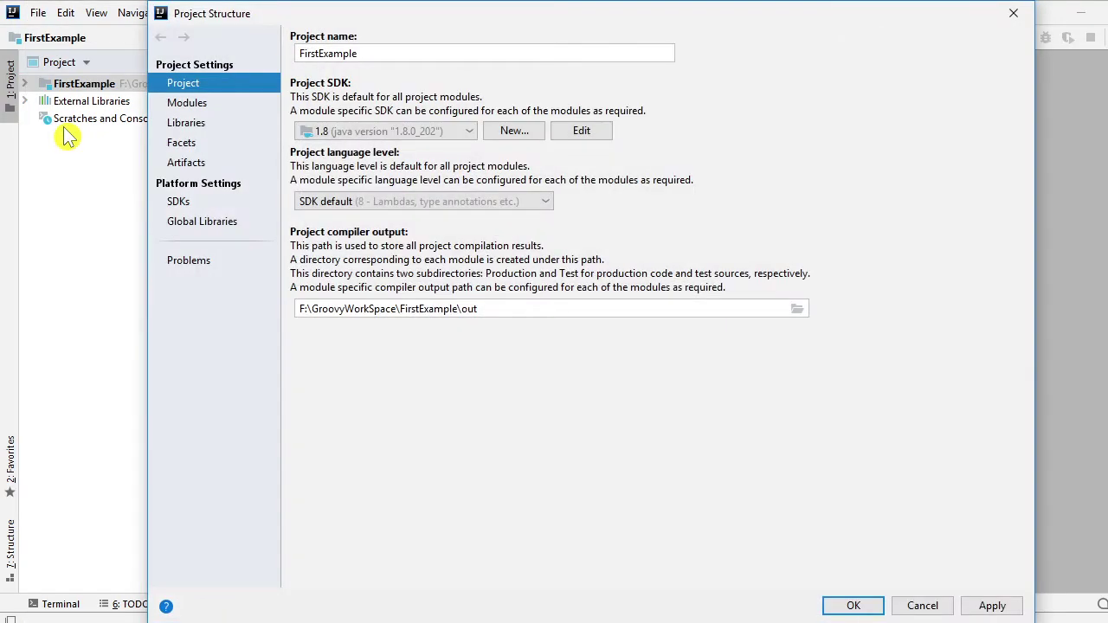
pyautogui.click(185, 204)
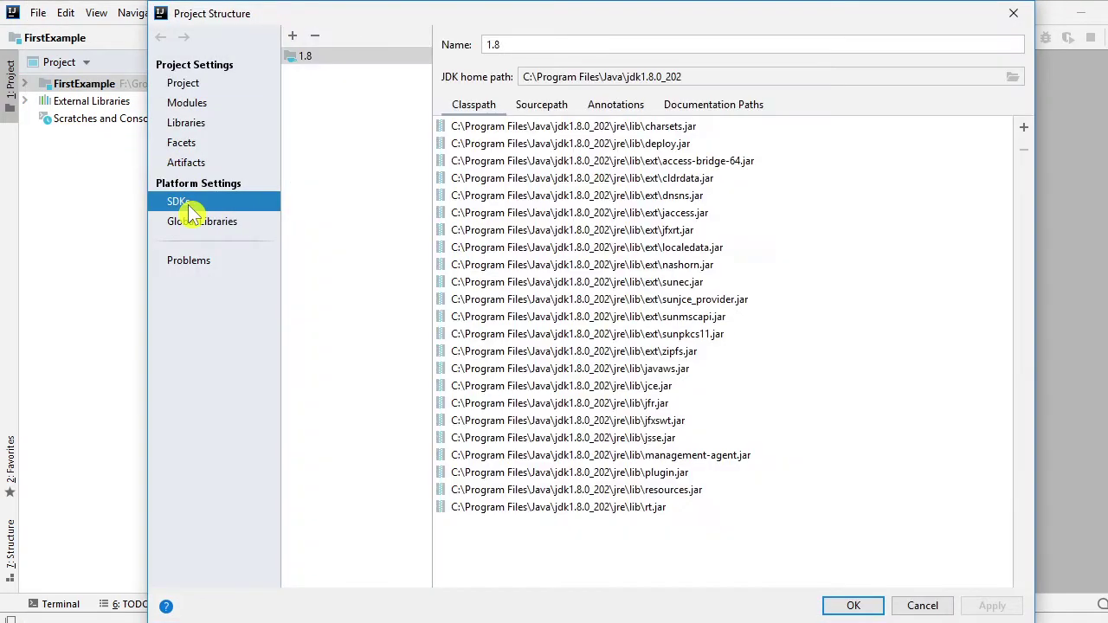
pyautogui.click(199, 225)
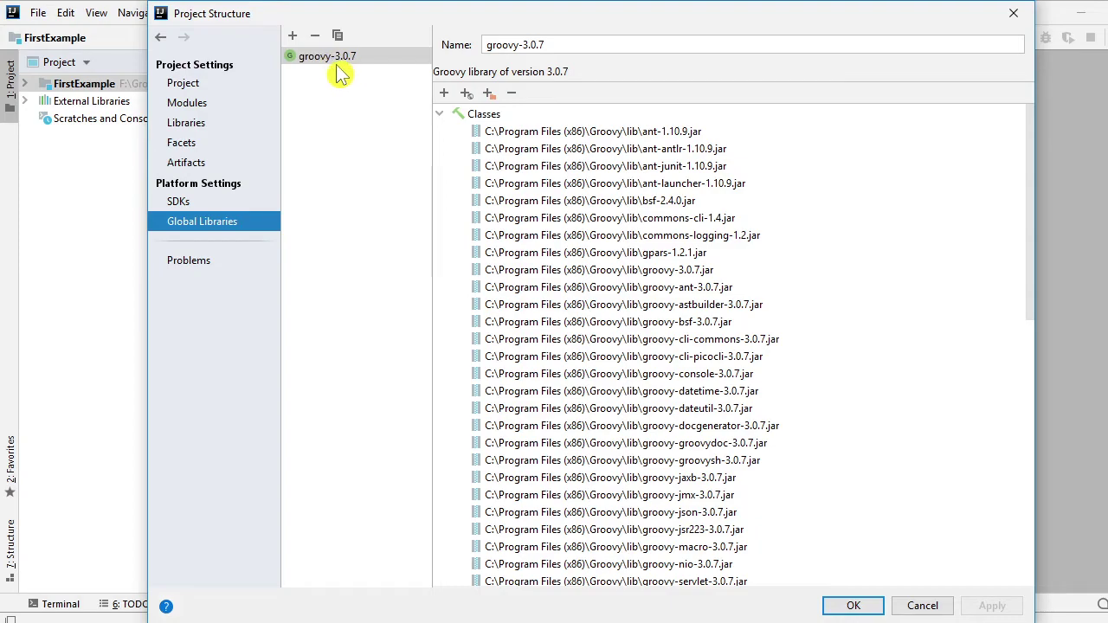
pyautogui.click(539, 45)
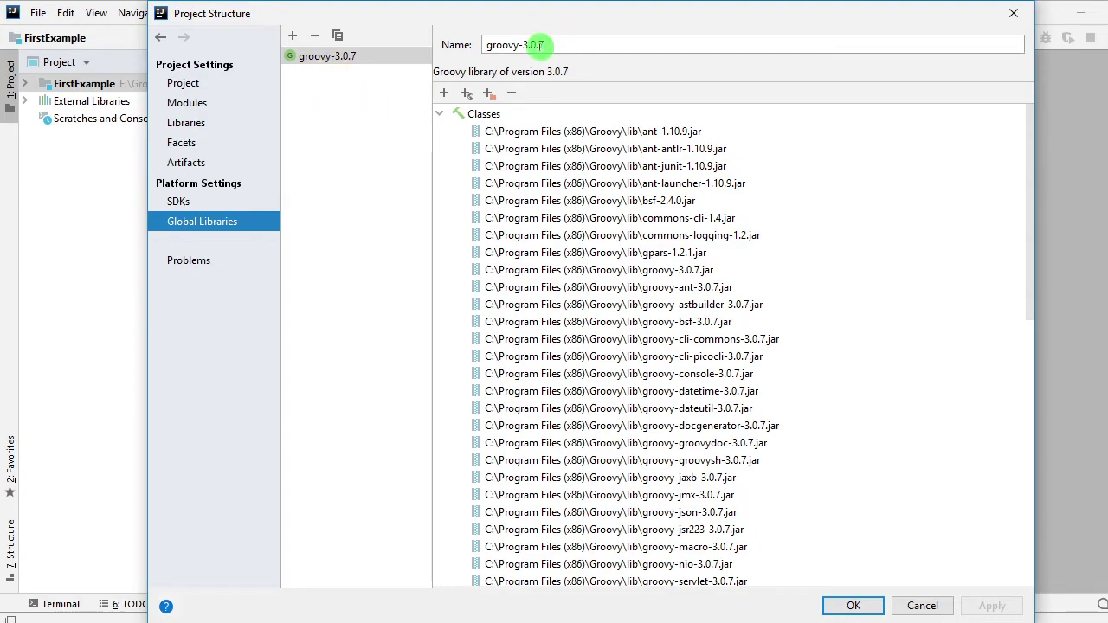
pyautogui.tripleClick(535, 45)
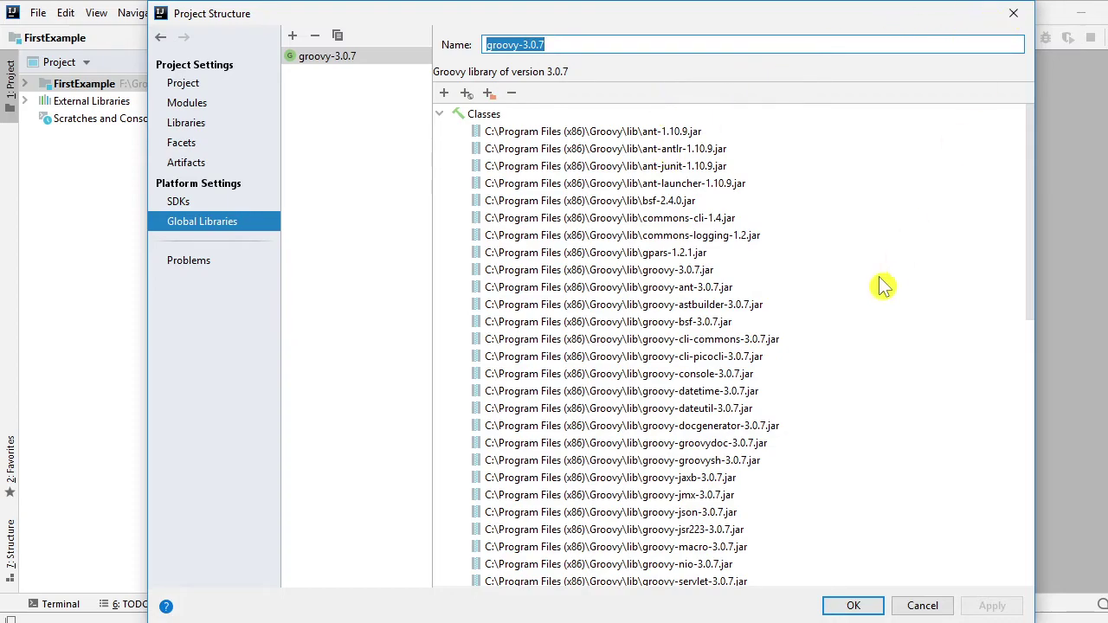
pyautogui.click(853, 606)
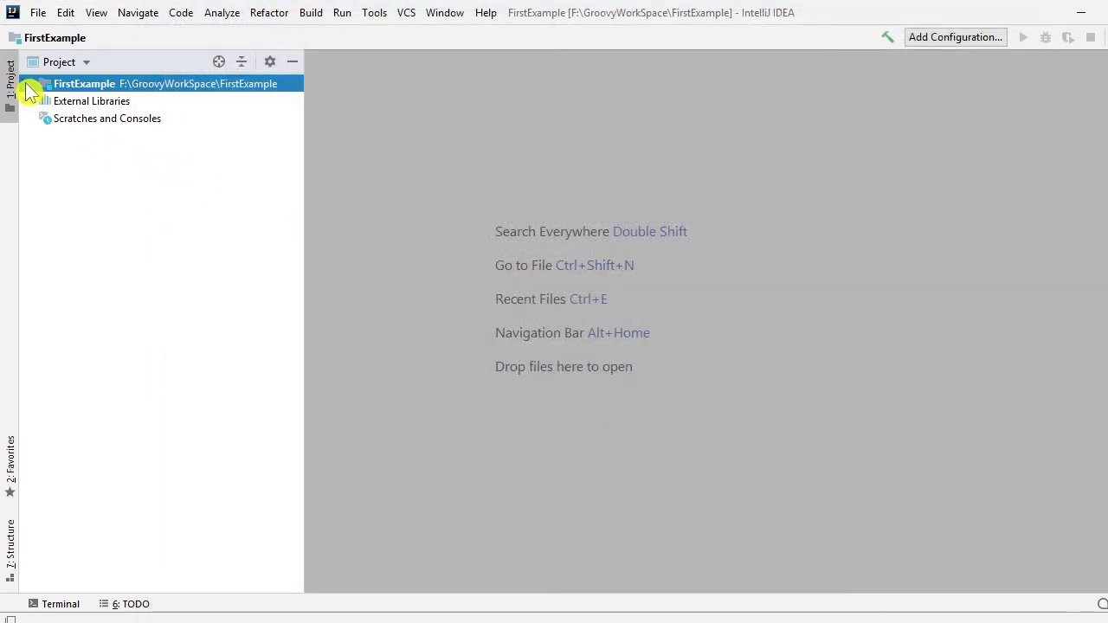
# Step: Create a new Groovy script named Sample in the src folder of the FirstExample project
pyautogui.click(27, 86)
pyautogui.click(71, 122)
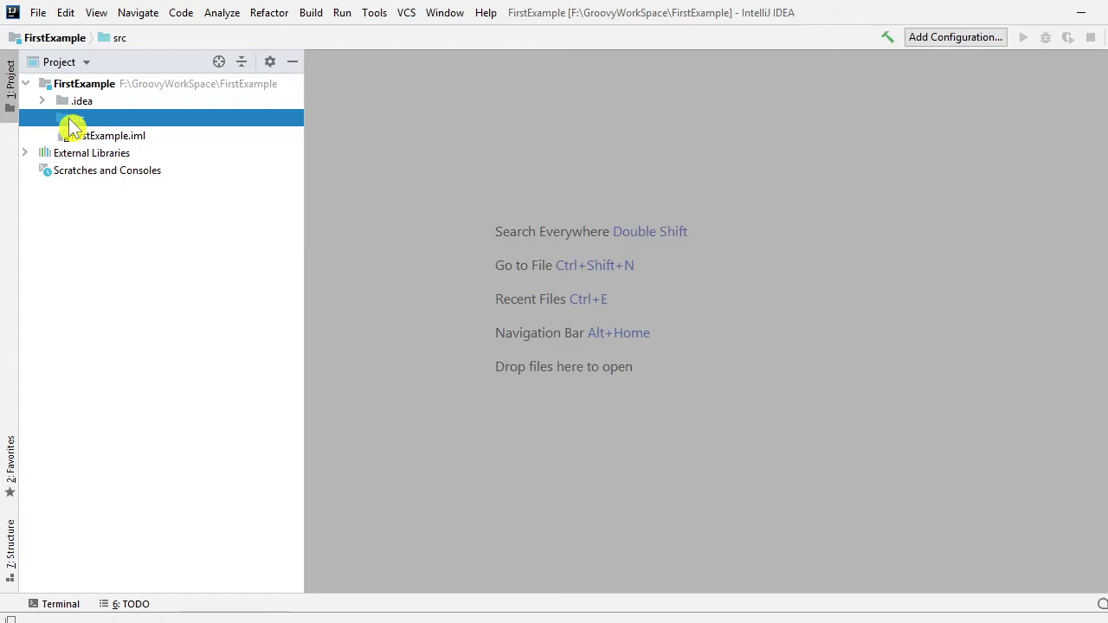
pyautogui.rightClick(72, 124)
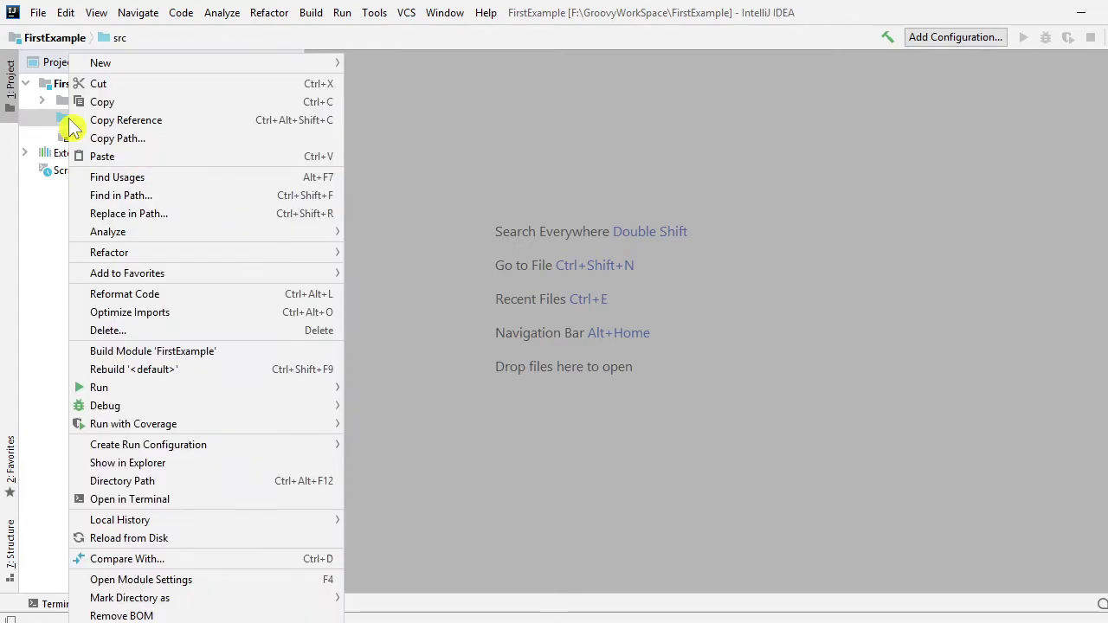
pyautogui.moveTo(208, 69)
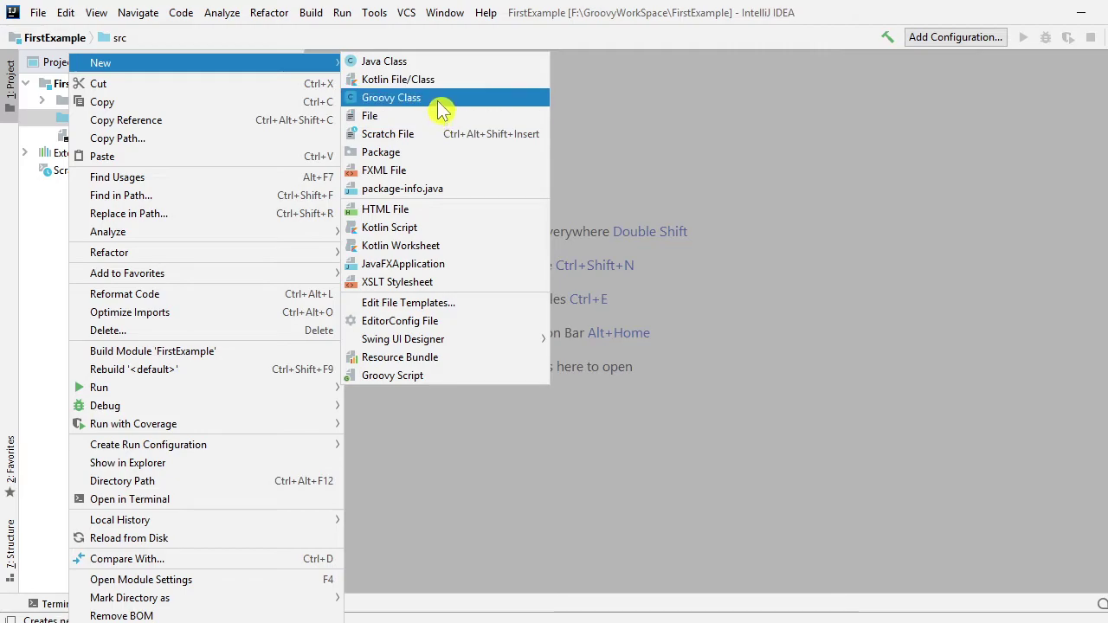
pyautogui.click(420, 375)
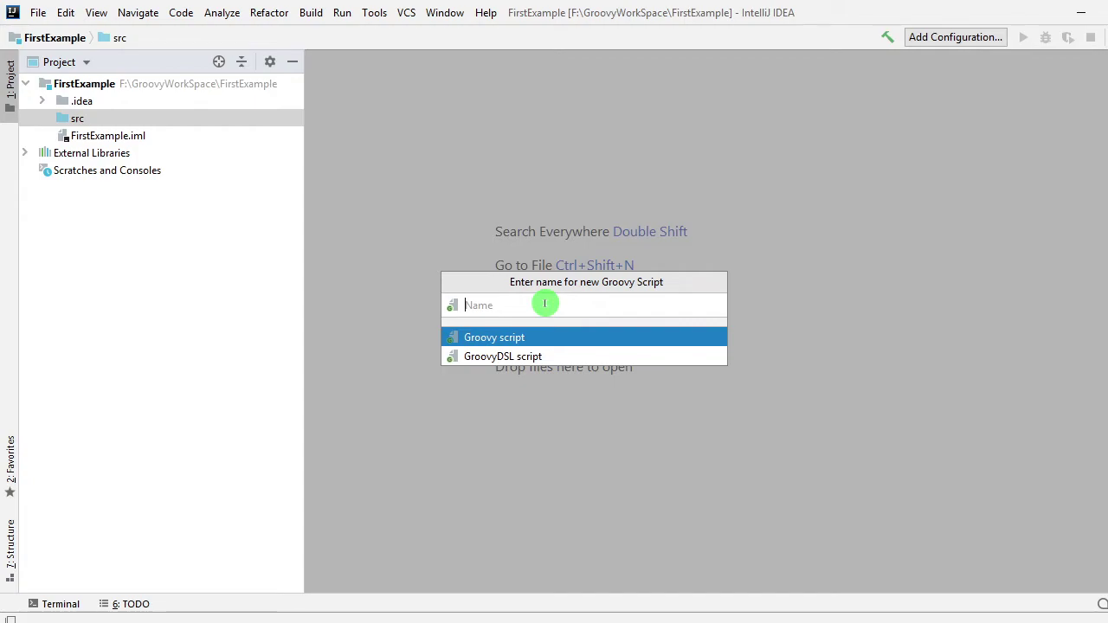
pyautogui.write('Sample')
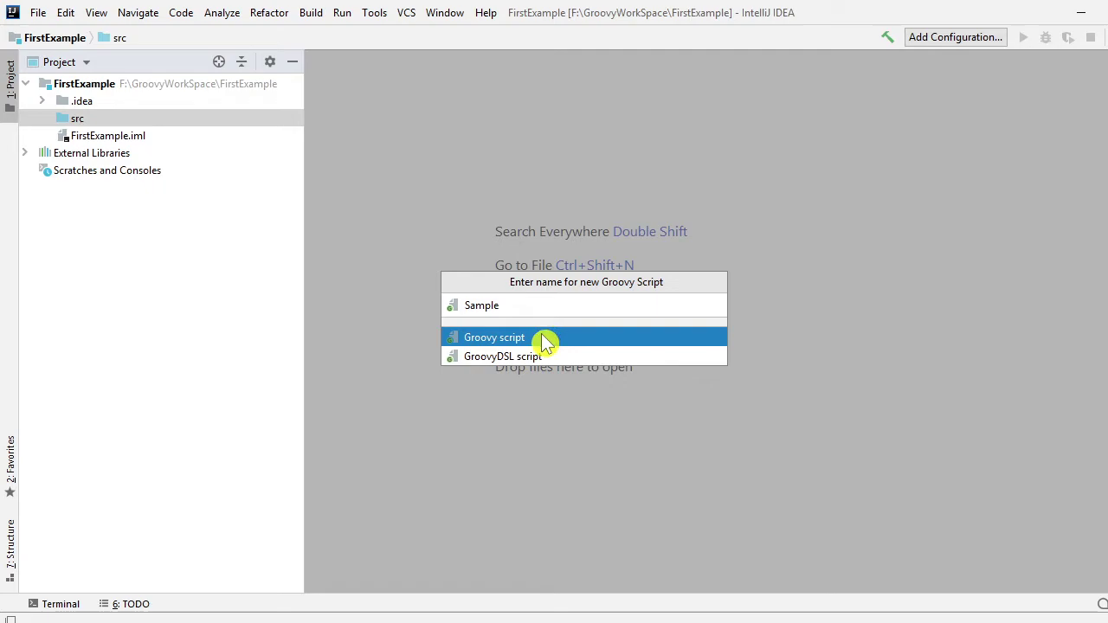
pyautogui.press('Return')
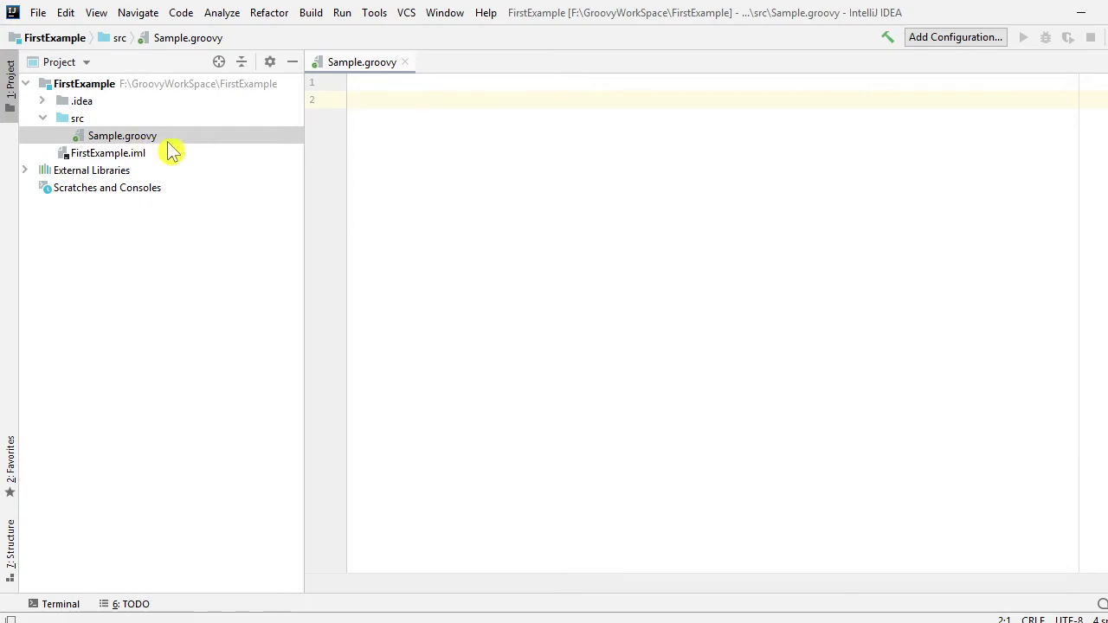
pyautogui.click(457, 157)
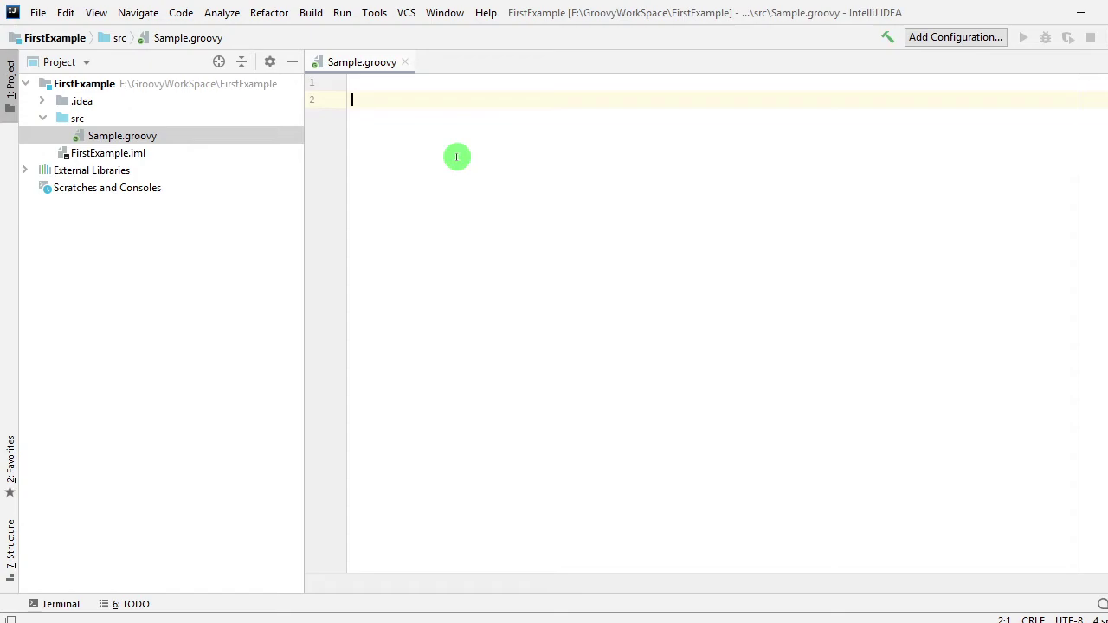
pyautogui.write('system.o')
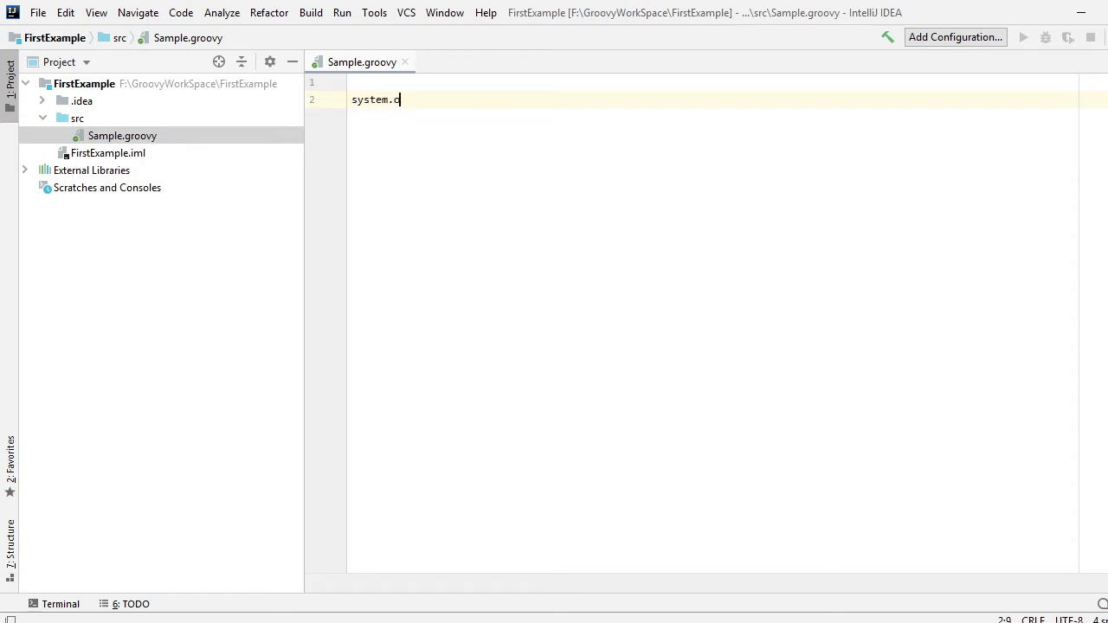
pyautogui.press('BackSpace')
pyautogui.press('BackSpace')
pyautogui.press('BackSpace')
pyautogui.press('BackSpace')
pyautogui.press('BackSpace')
pyautogui.press('BackSpace')
pyautogui.press('BackSpace')
pyautogui.press('BackSpace')
# Step: Write the statement println(" Welcome to Java"); on line 2 of Sample.groovy
pyautogui.write('println')
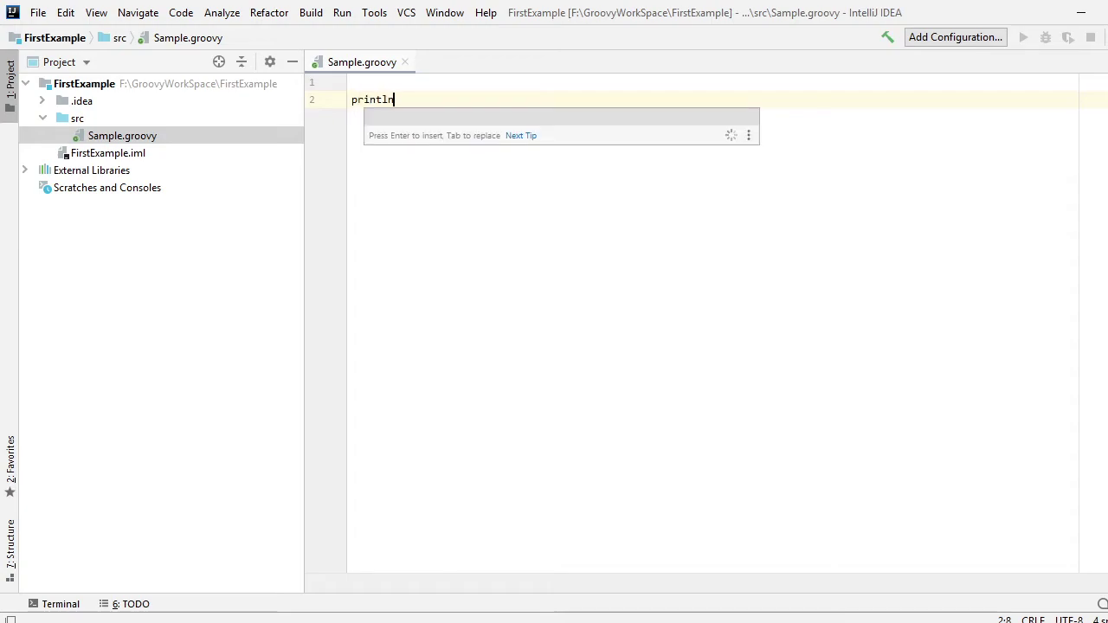
pyautogui.write('(')
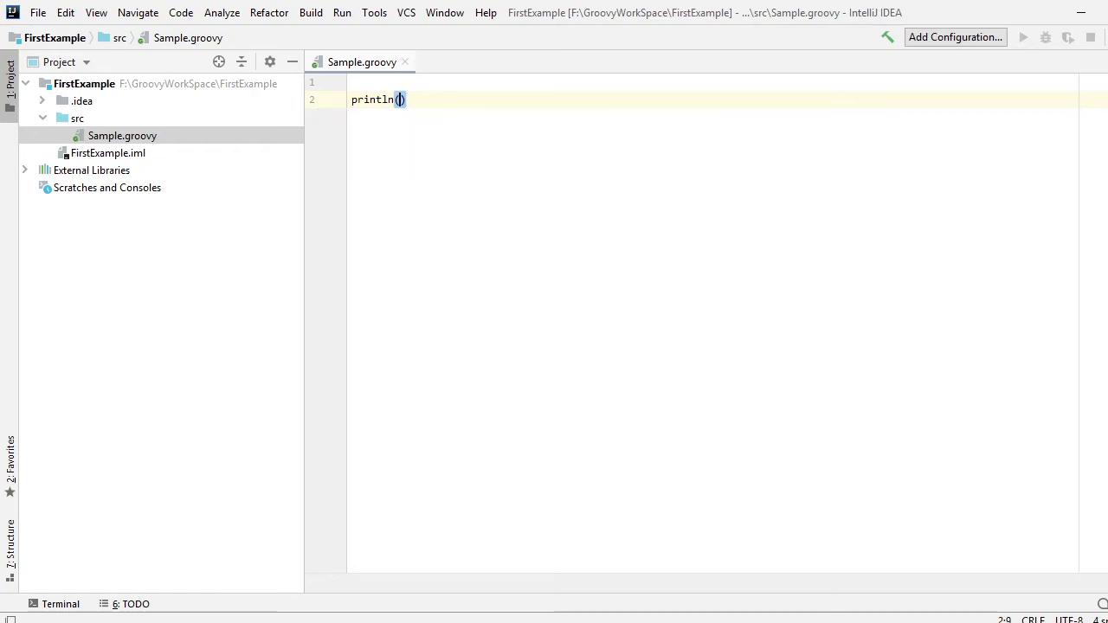
pyautogui.click(399, 99)
pyautogui.write('"')
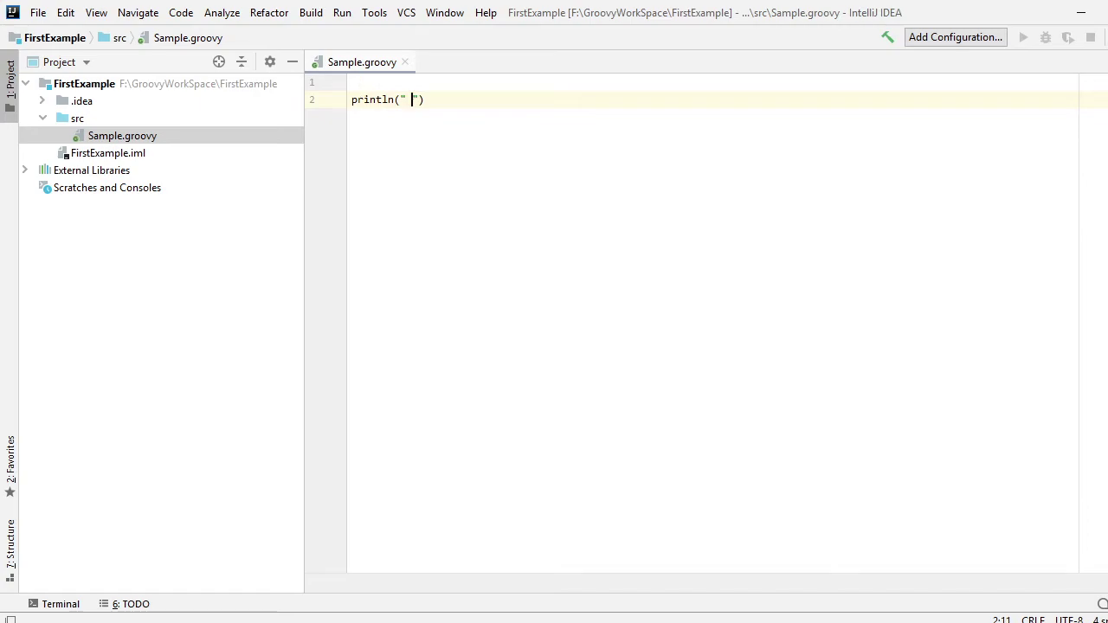
pyautogui.write(' Welcome to Java')
pyautogui.click(547, 106)
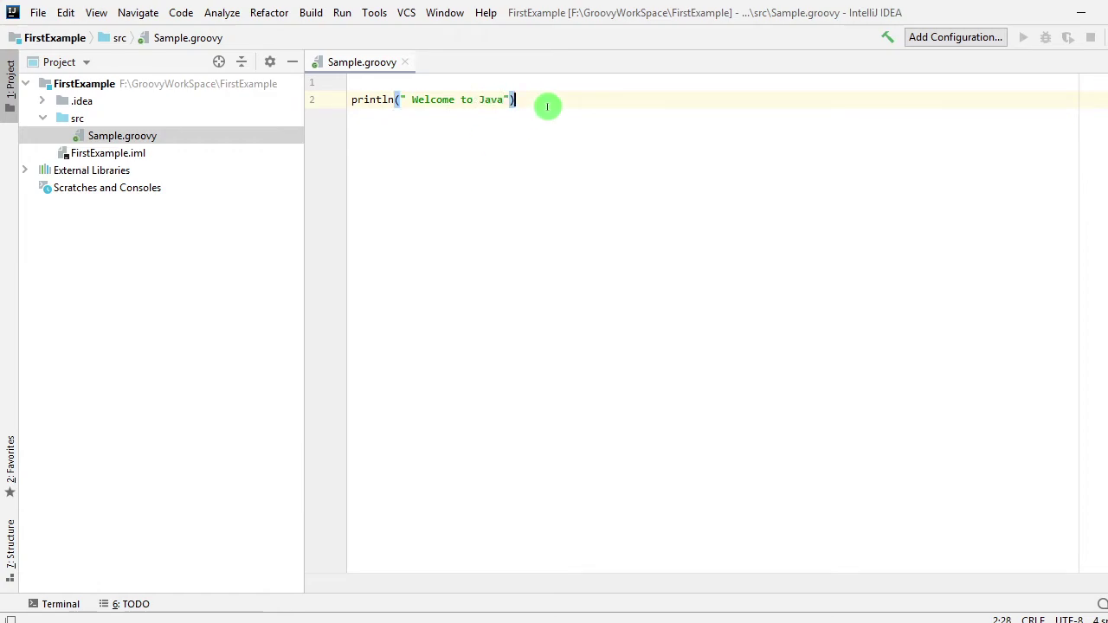
pyautogui.write(';')
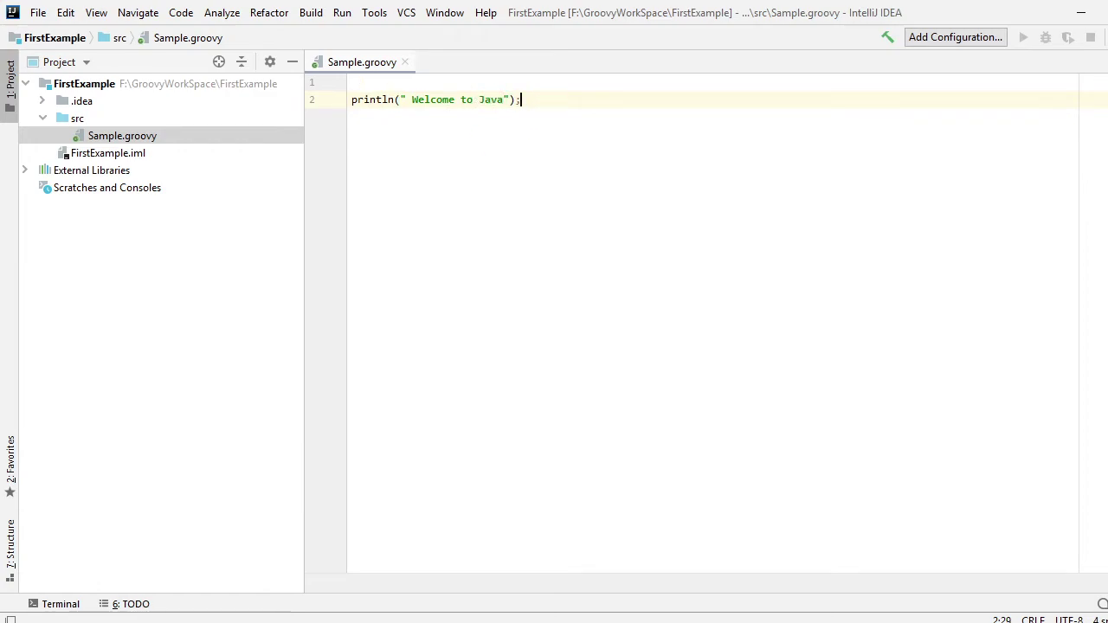
pyautogui.click(175, 142)
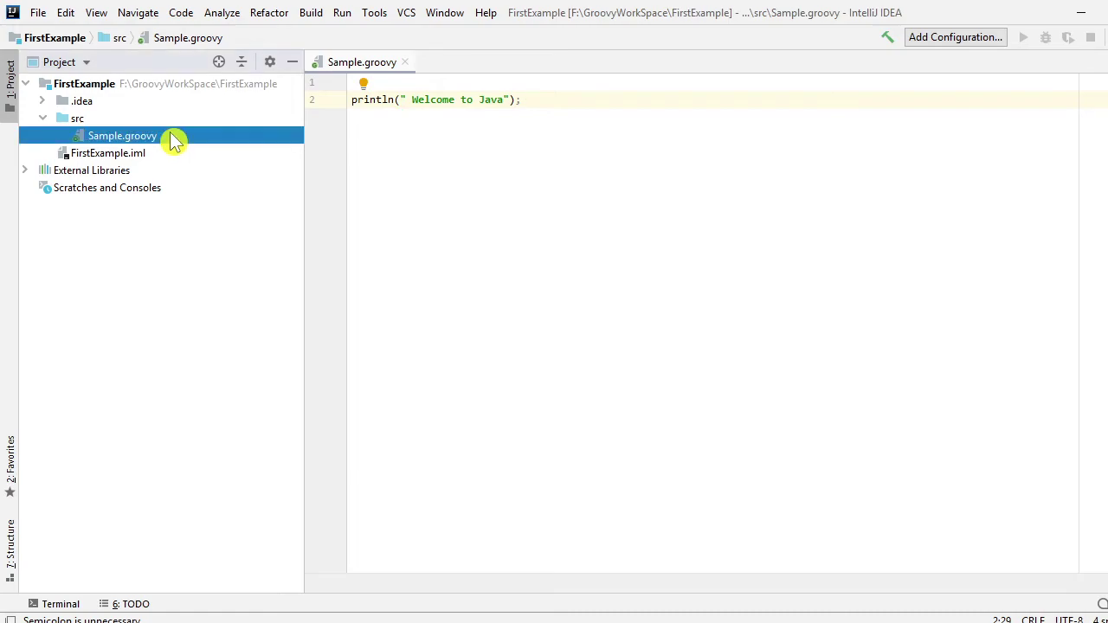
pyautogui.rightClick(175, 141)
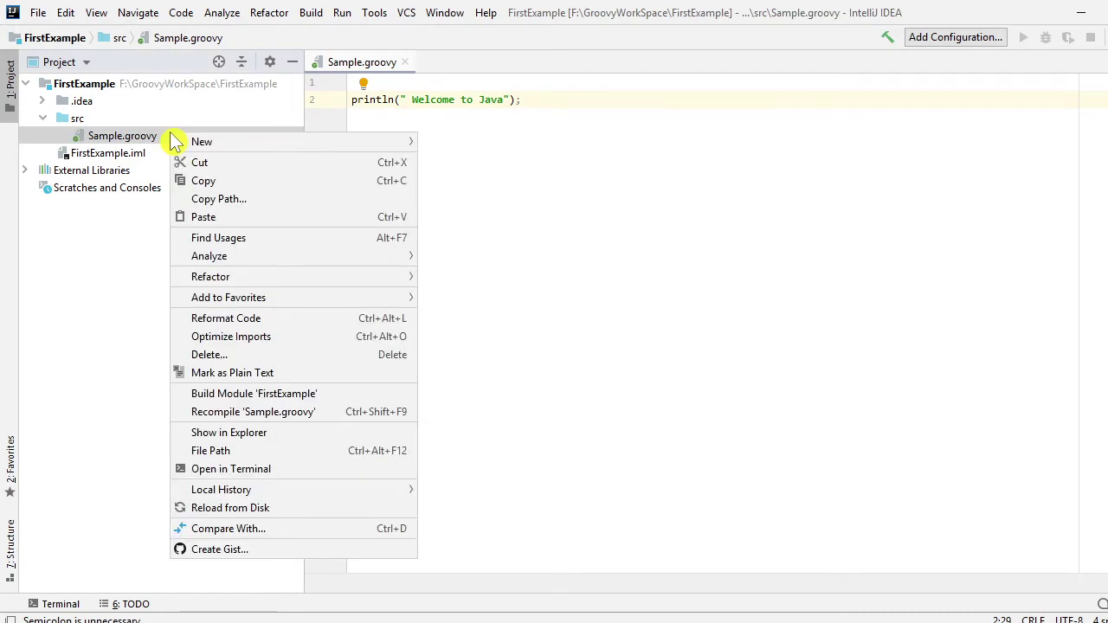
pyautogui.moveTo(203, 284)
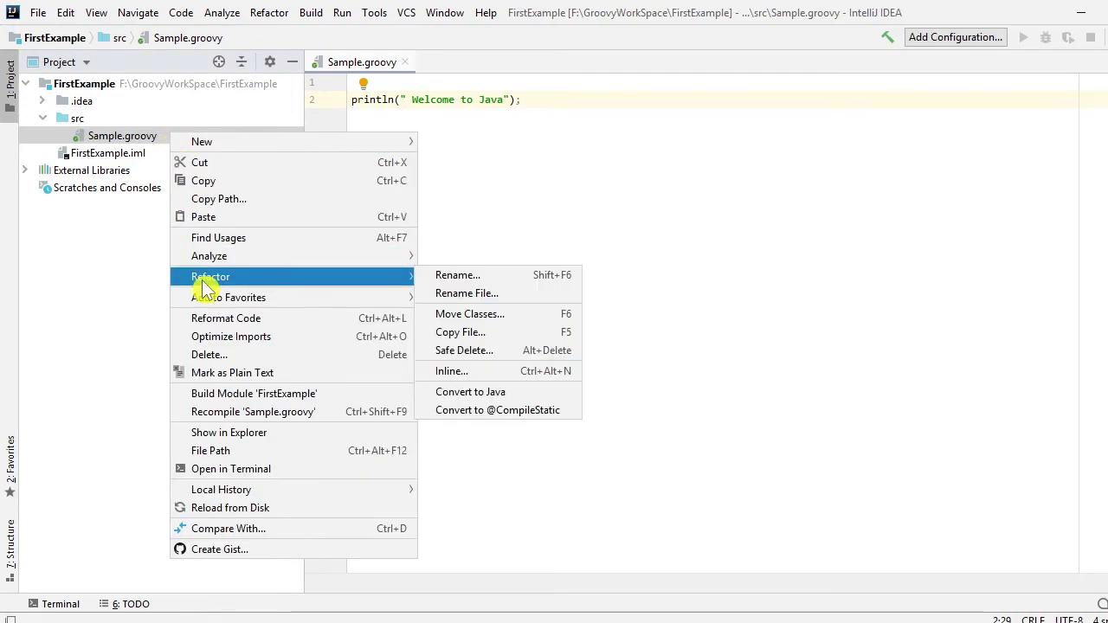
pyautogui.moveTo(210, 303)
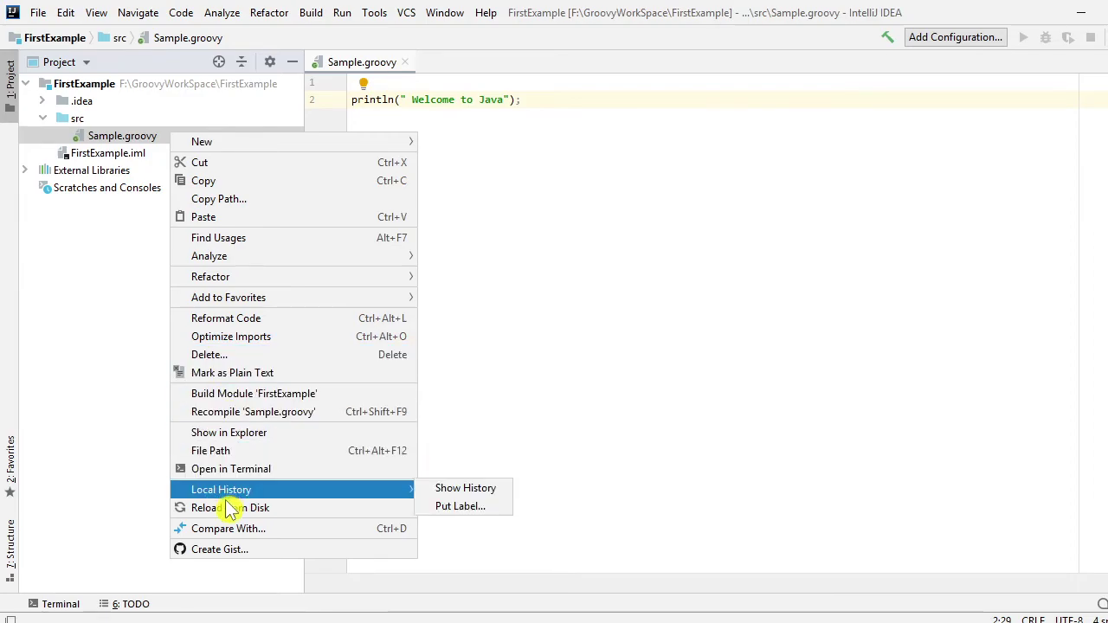
pyautogui.moveTo(326, 270)
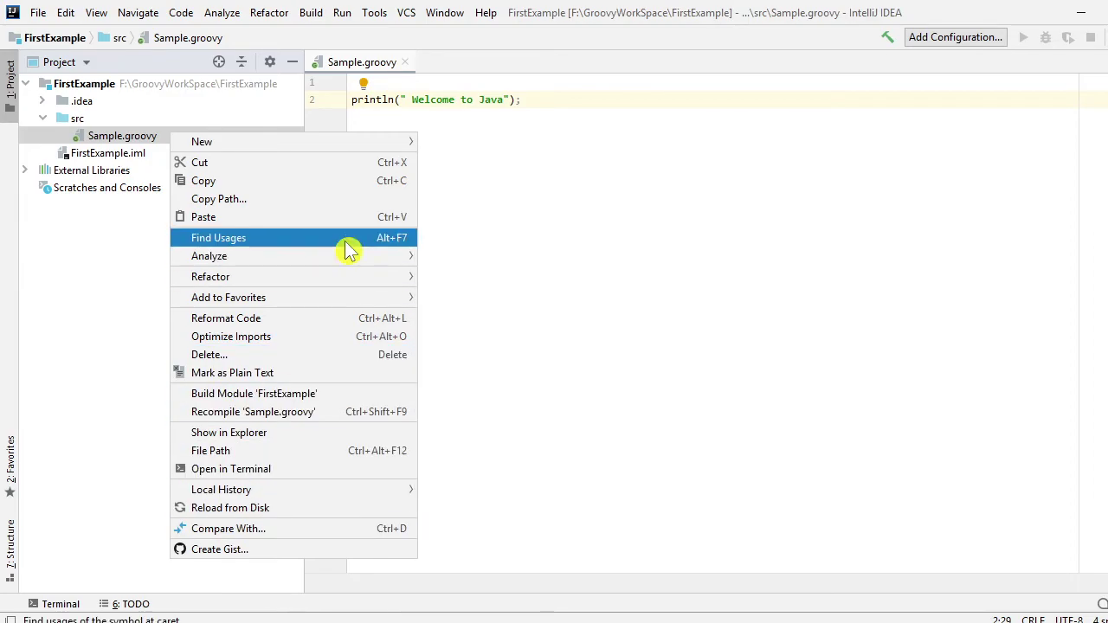
pyautogui.click(520, 220)
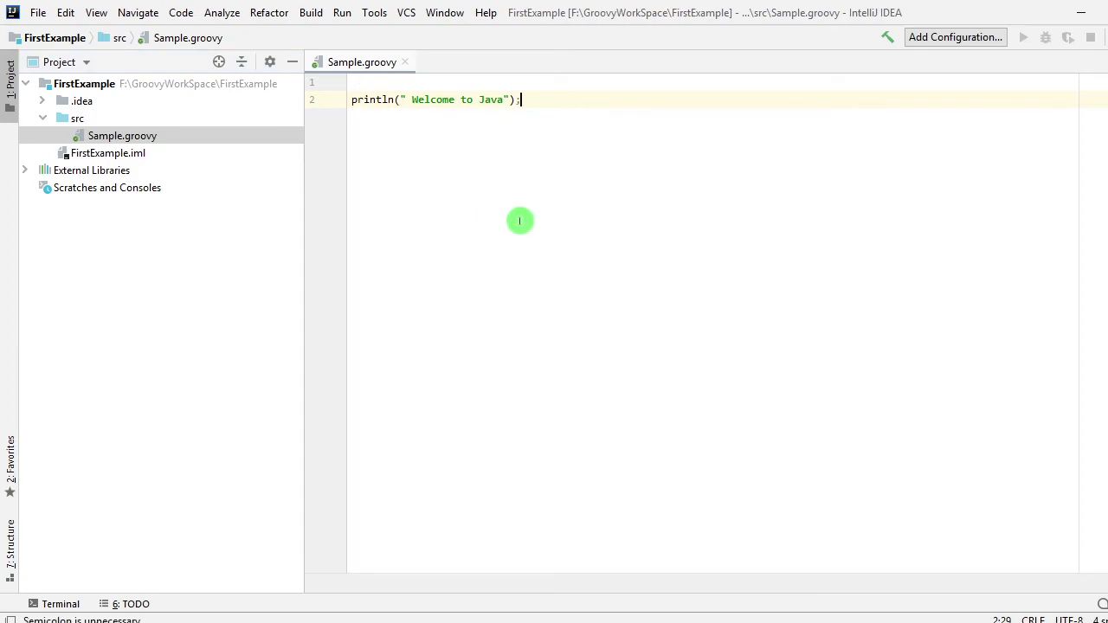
pyautogui.write('9')
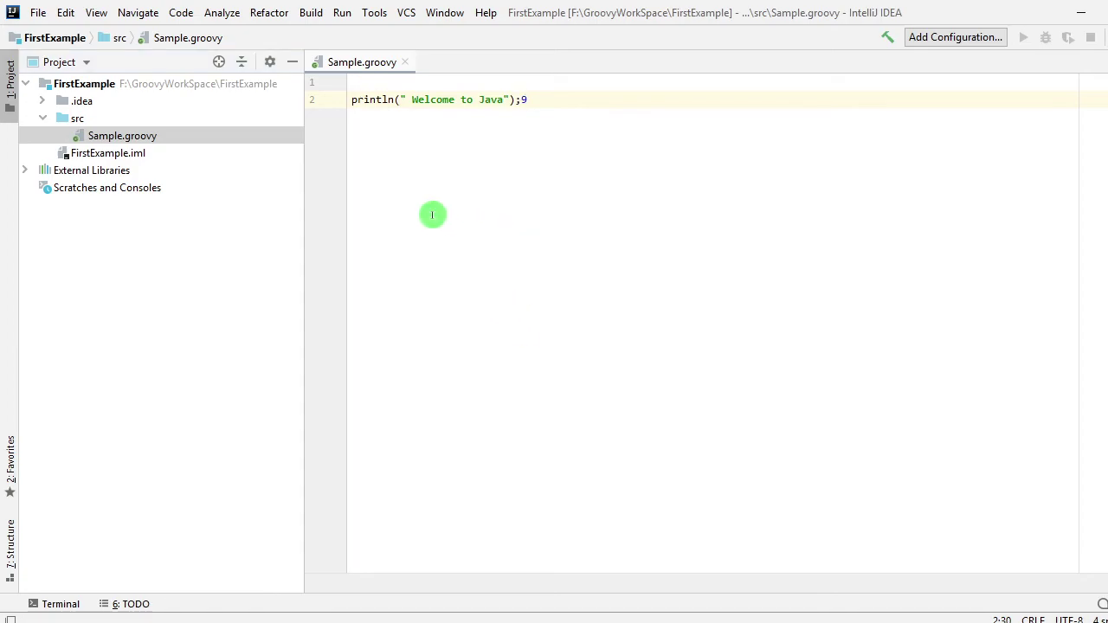
pyautogui.press('BackSpace')
pyautogui.moveTo(386, 178); pyautogui.dragTo(352, 99)
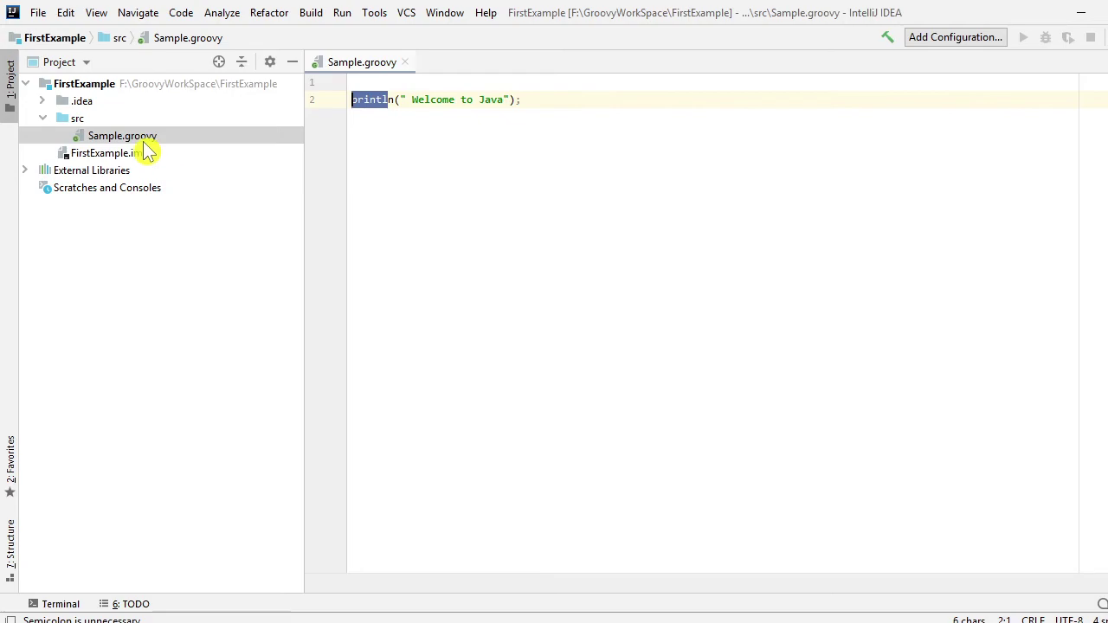
# Step: Run the Sample.groovy script and check its console output against the println statement on line 2
pyautogui.click(144, 141)
pyautogui.rightClick(144, 141)
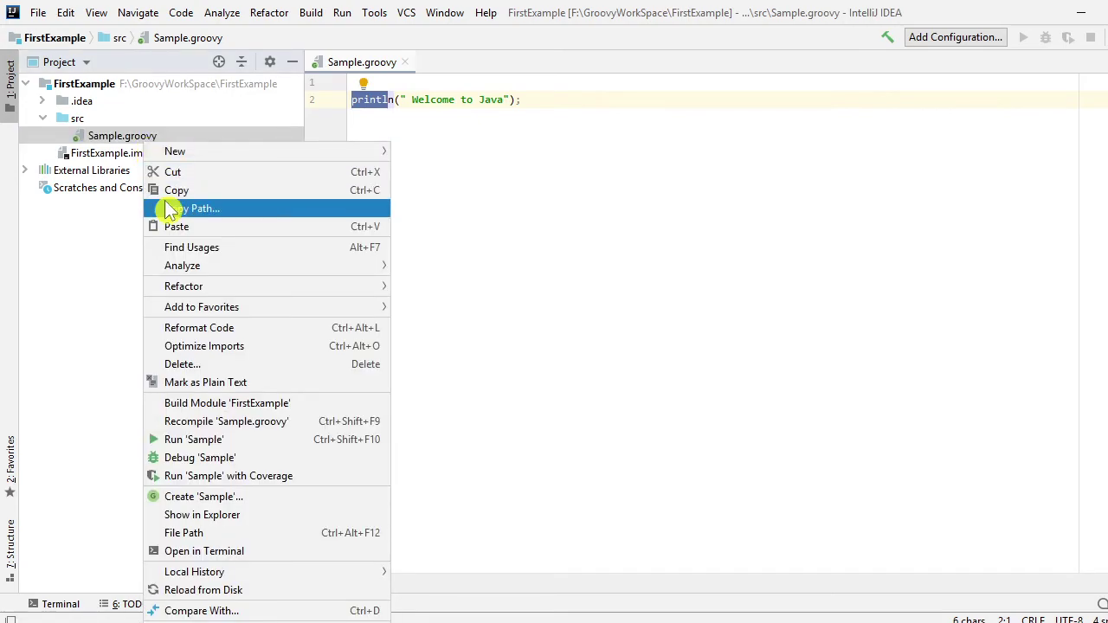
pyautogui.click(232, 443)
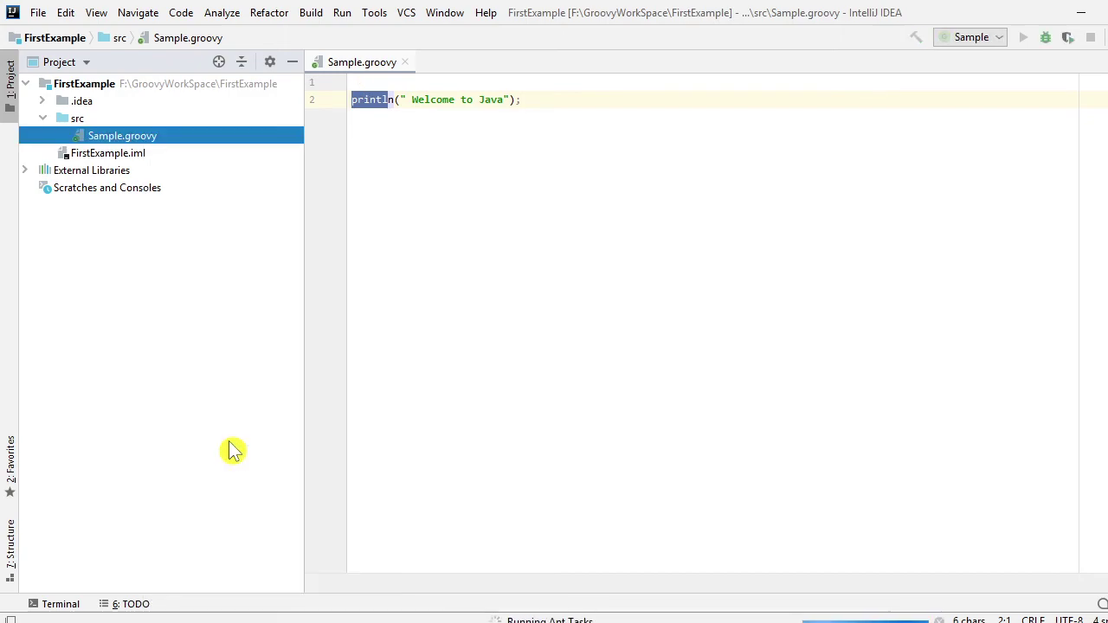
pyautogui.click(604, 229)
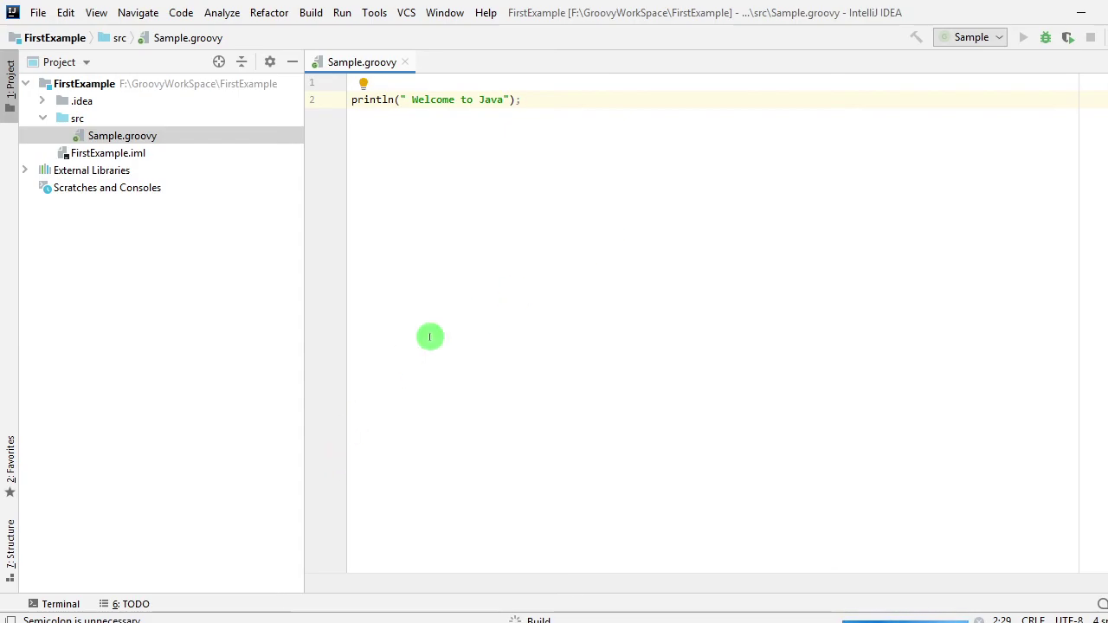
pyautogui.click(403, 286)
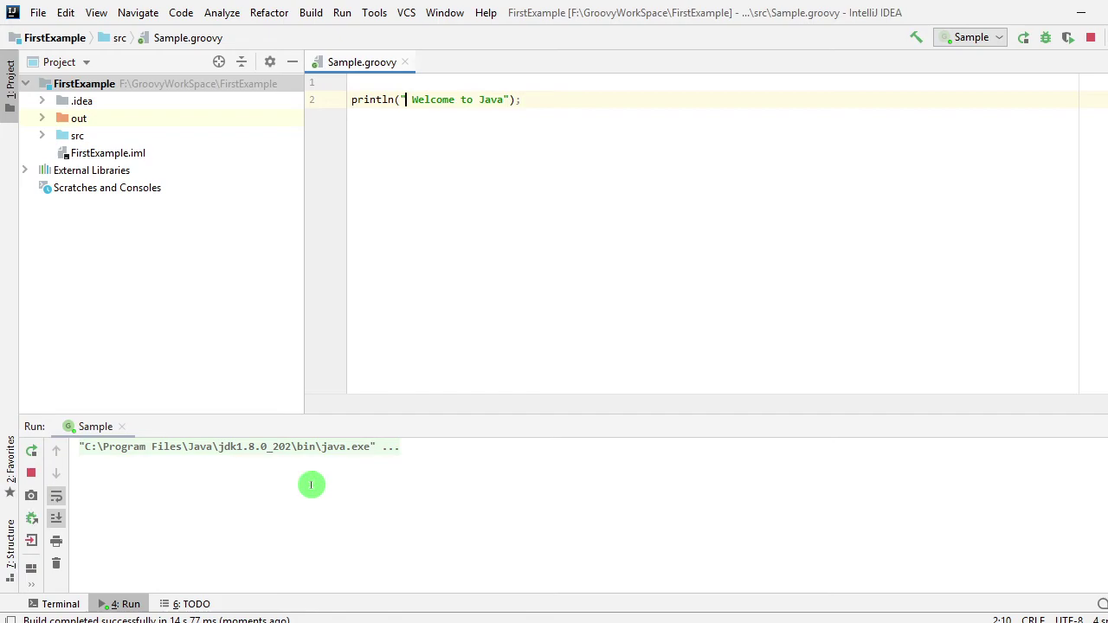
pyautogui.tripleClick(132, 466)
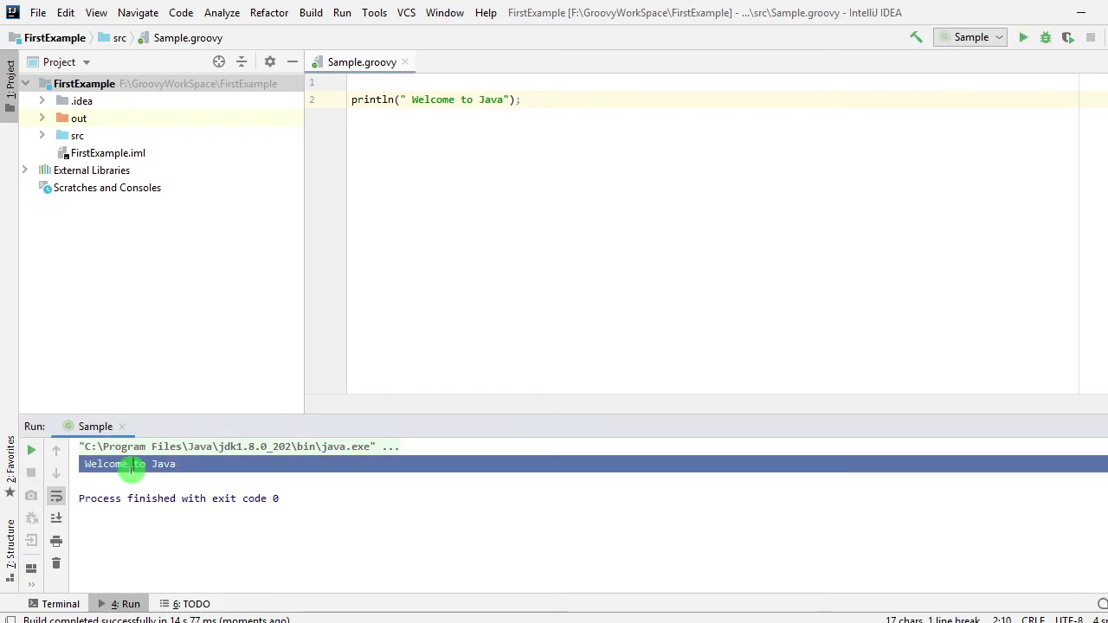
pyautogui.moveTo(626, 172); pyautogui.dragTo(519, 171)
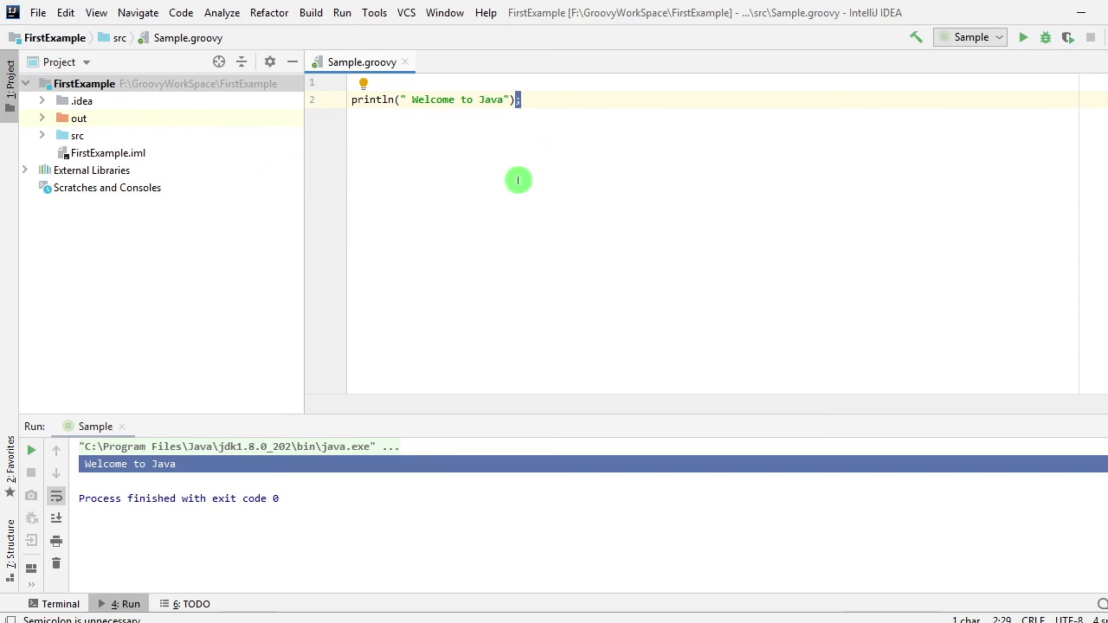